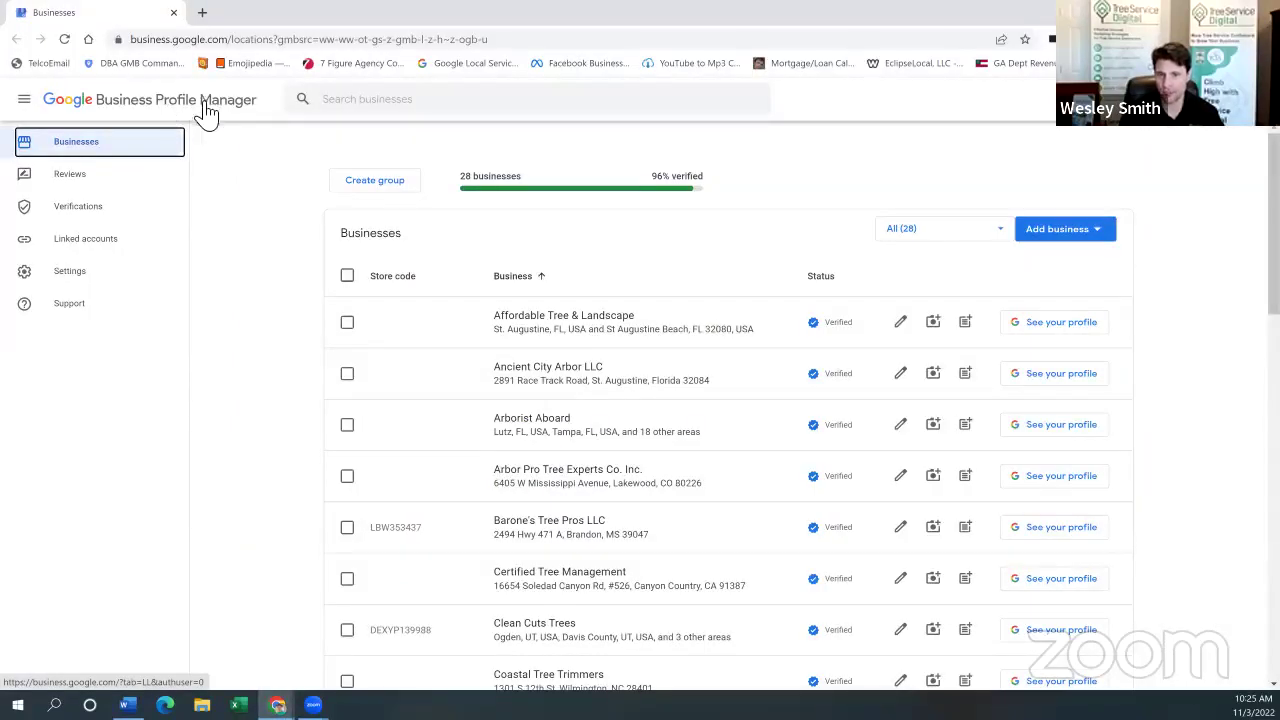
# Step: Open the Ancient City Arbor LLC profile on Google Search and look over its management options and public listing
pyautogui.click(533, 384)
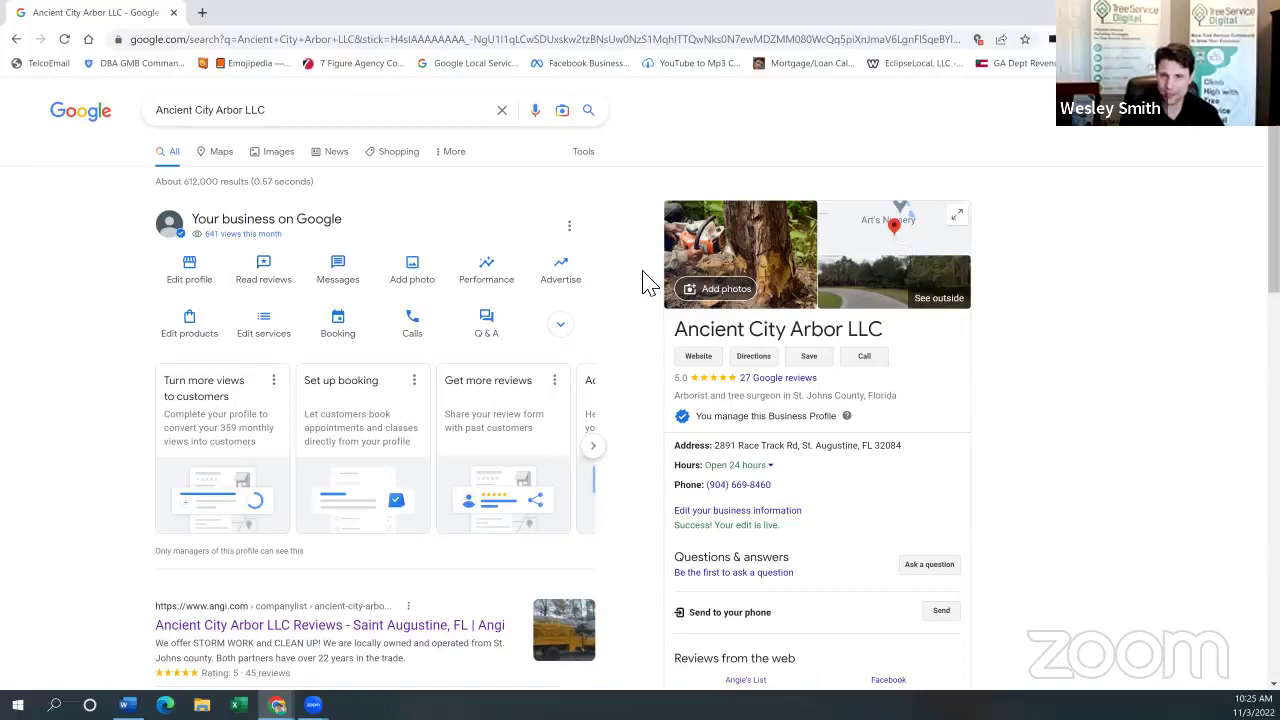
pyautogui.scroll(-2, 647, 283)
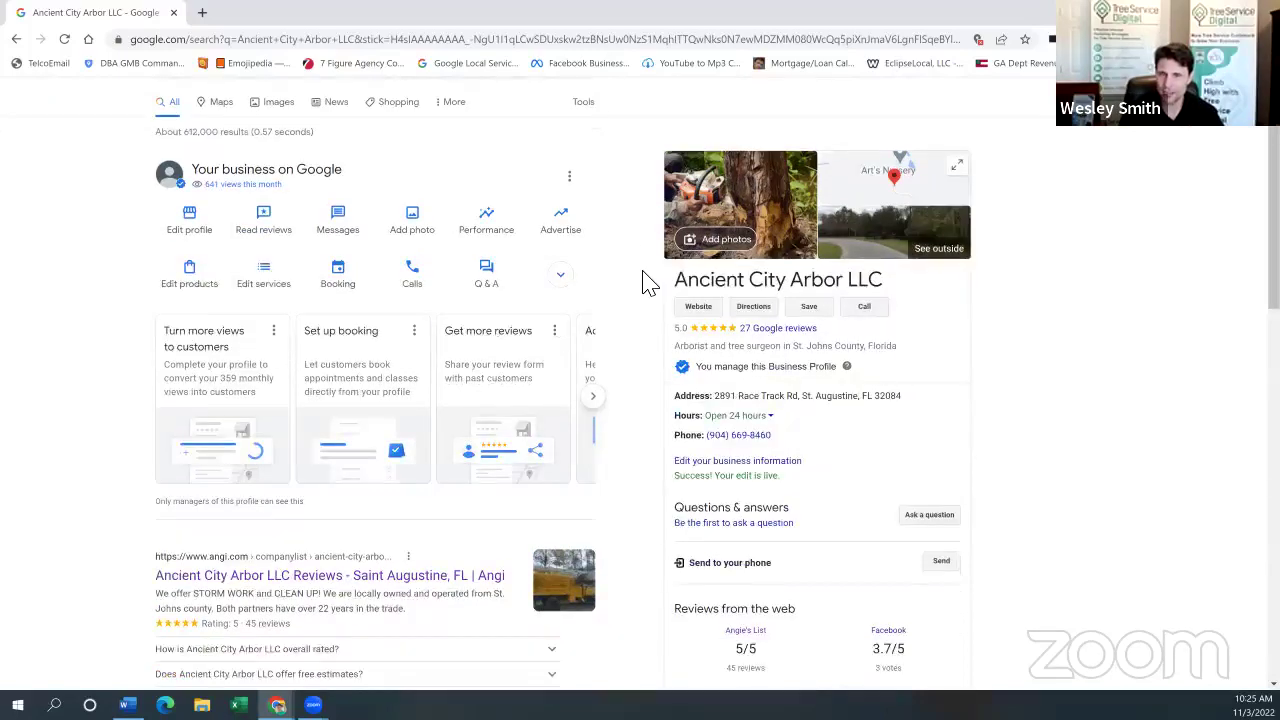
pyautogui.scroll(1, 647, 283)
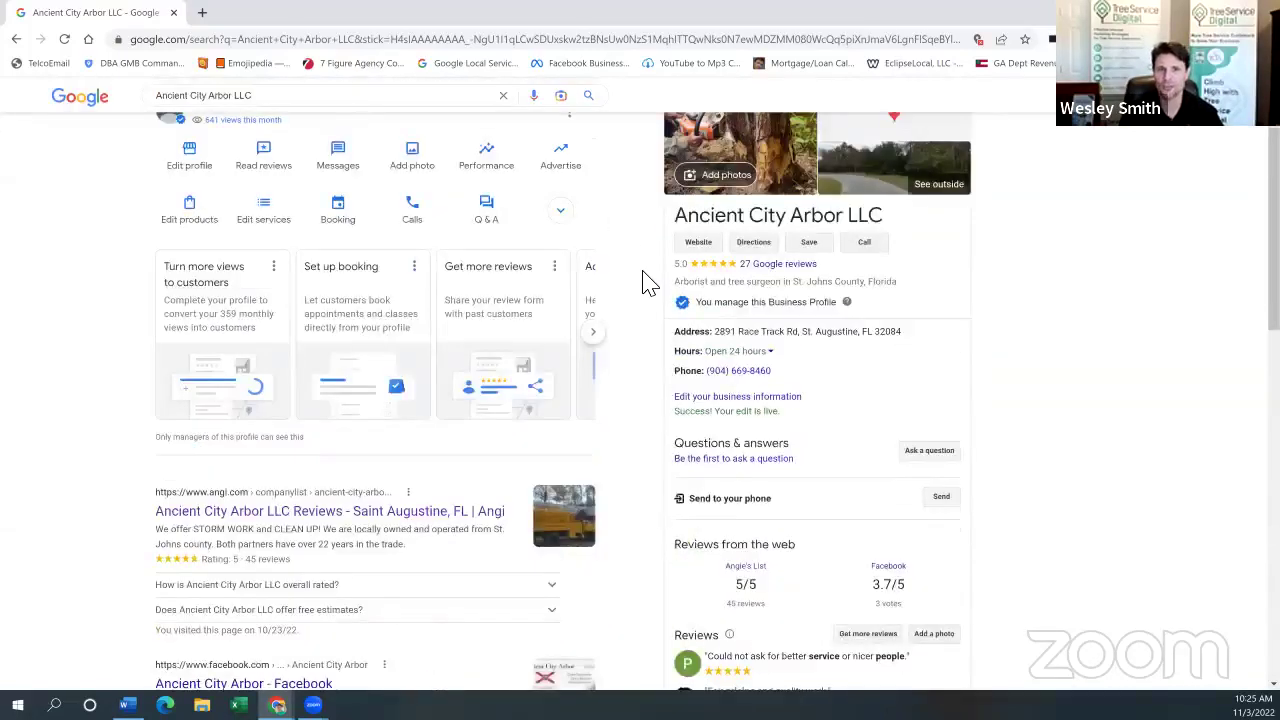
pyautogui.scroll(1, 647, 283)
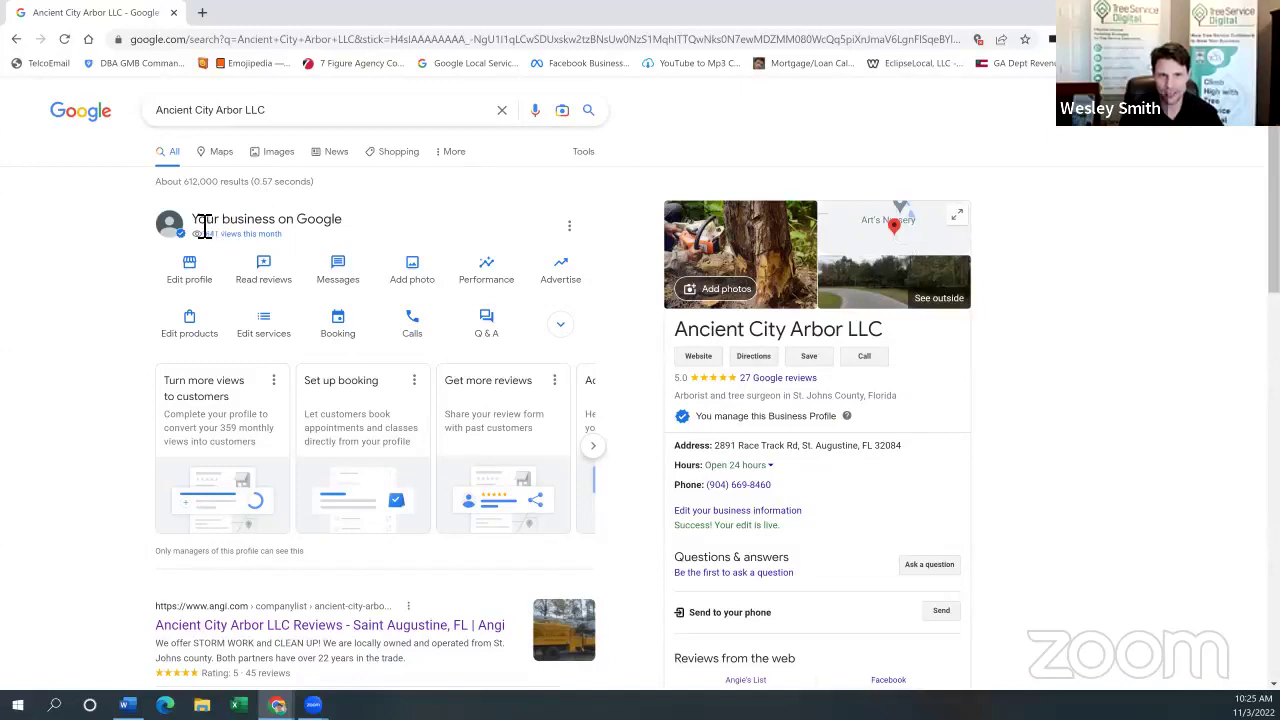
pyautogui.tripleClick(350, 232)
pyautogui.click(664, 286)
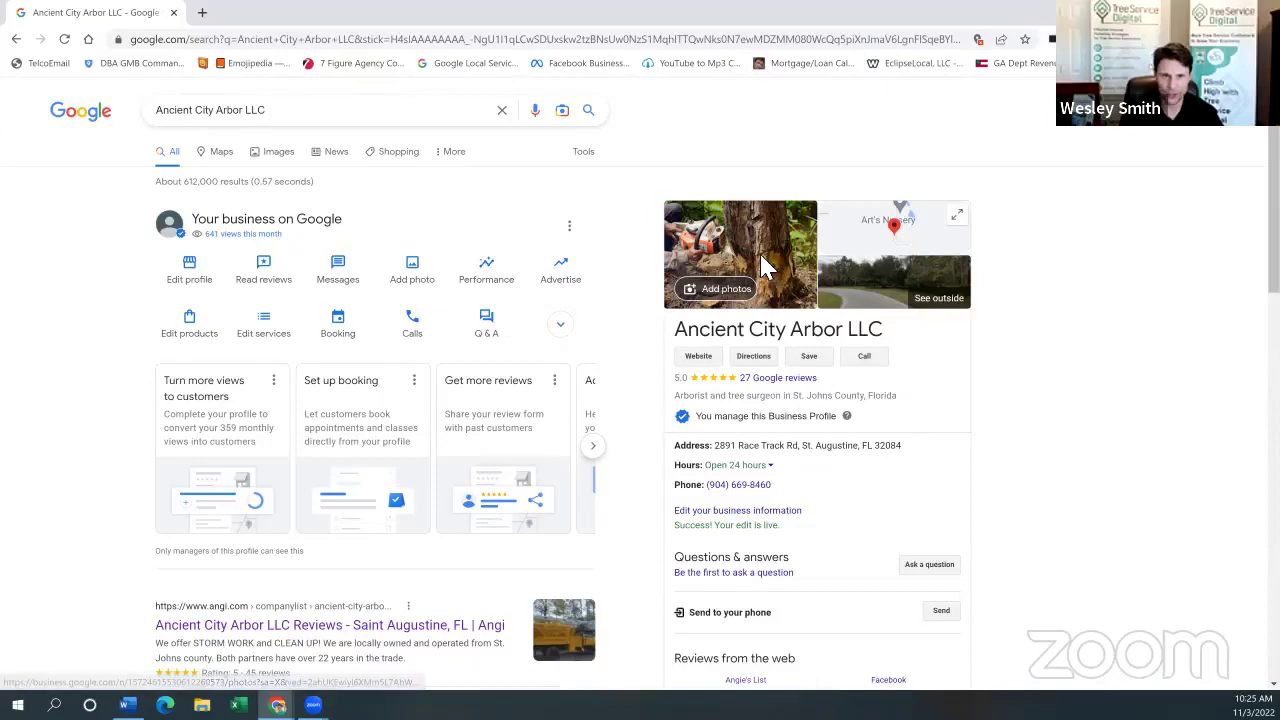
pyautogui.scroll(-3, 323, 628)
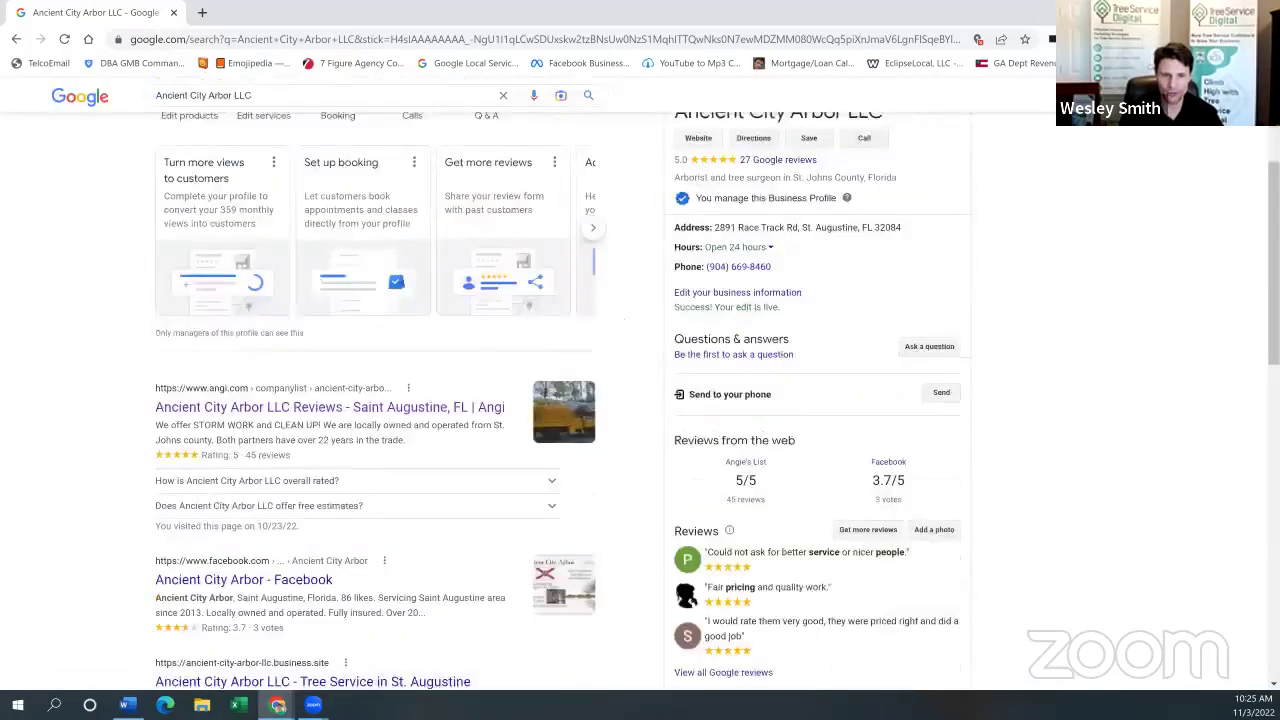
# Step: Switch to Word to review the topic outline in Google Business Profile Has Changed.docx, and return to the browser
pyautogui.click(127, 704)
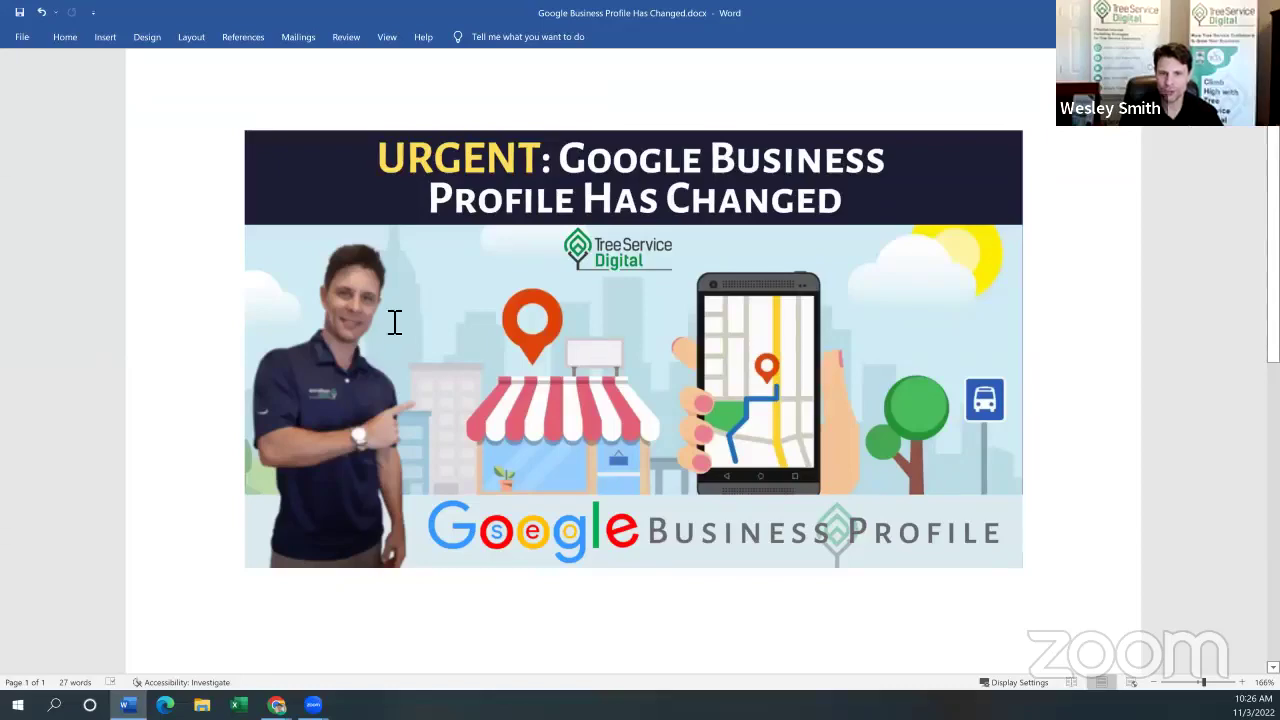
pyautogui.scroll(-4, 394, 322)
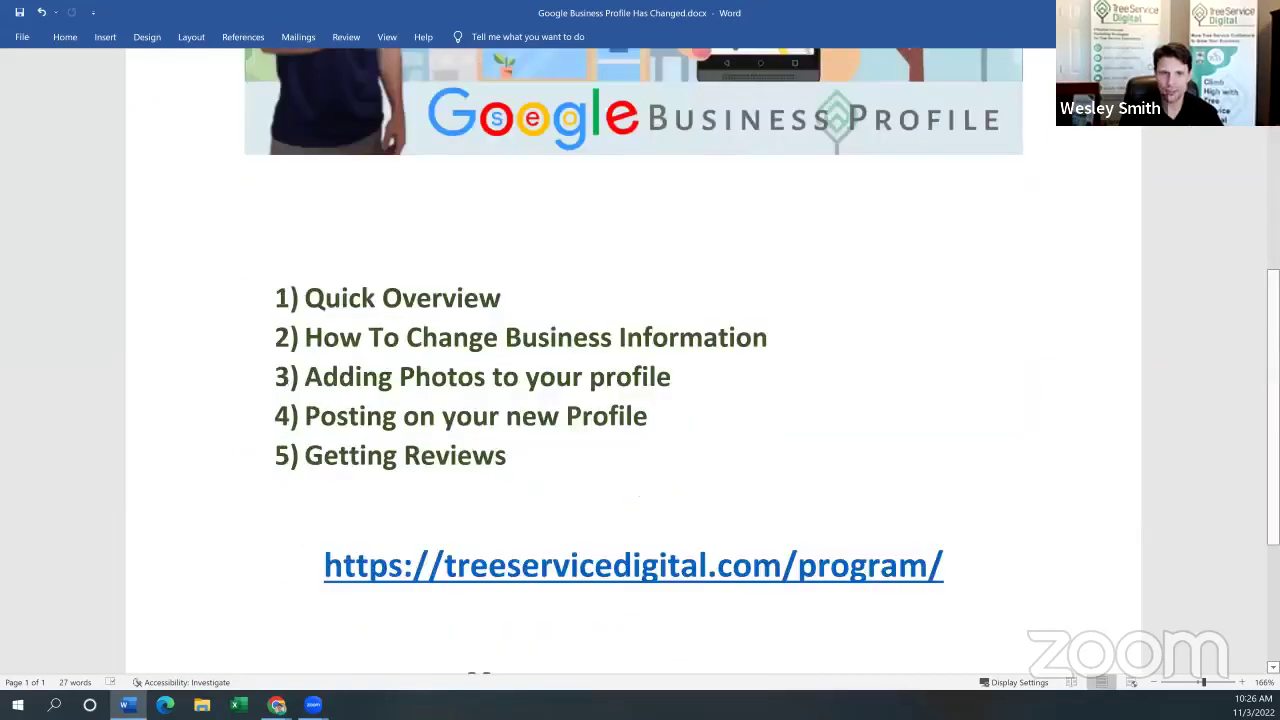
pyautogui.hotkey('alt', 'Tab')
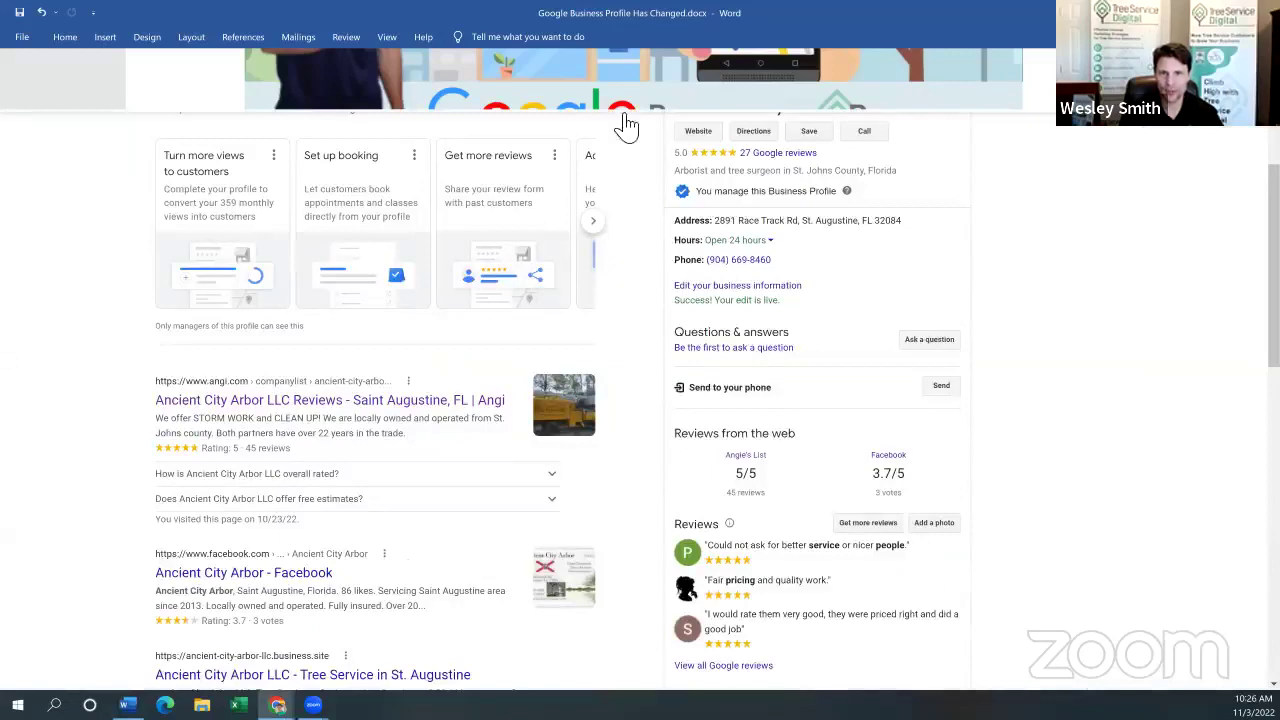
# Step: Expand the remaining business management options and view the profile's managers in the Business Profile settings
pyautogui.scroll(3, 315, 121)
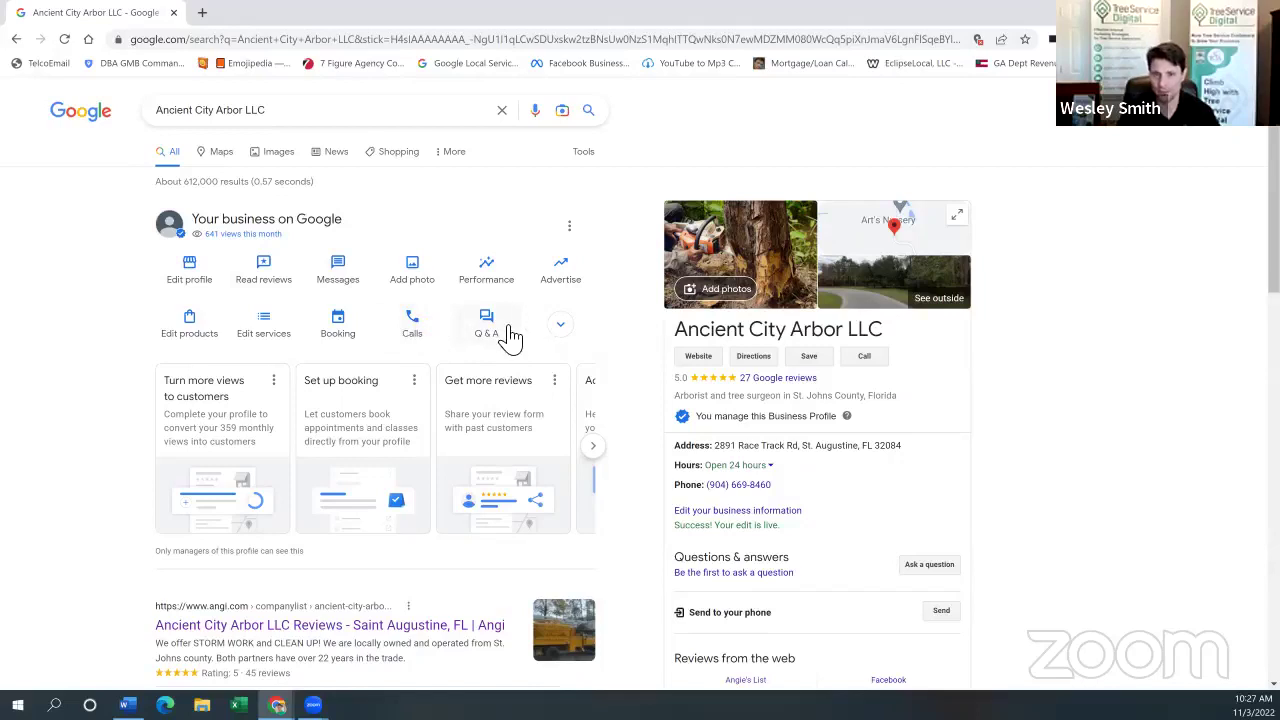
pyautogui.click(560, 325)
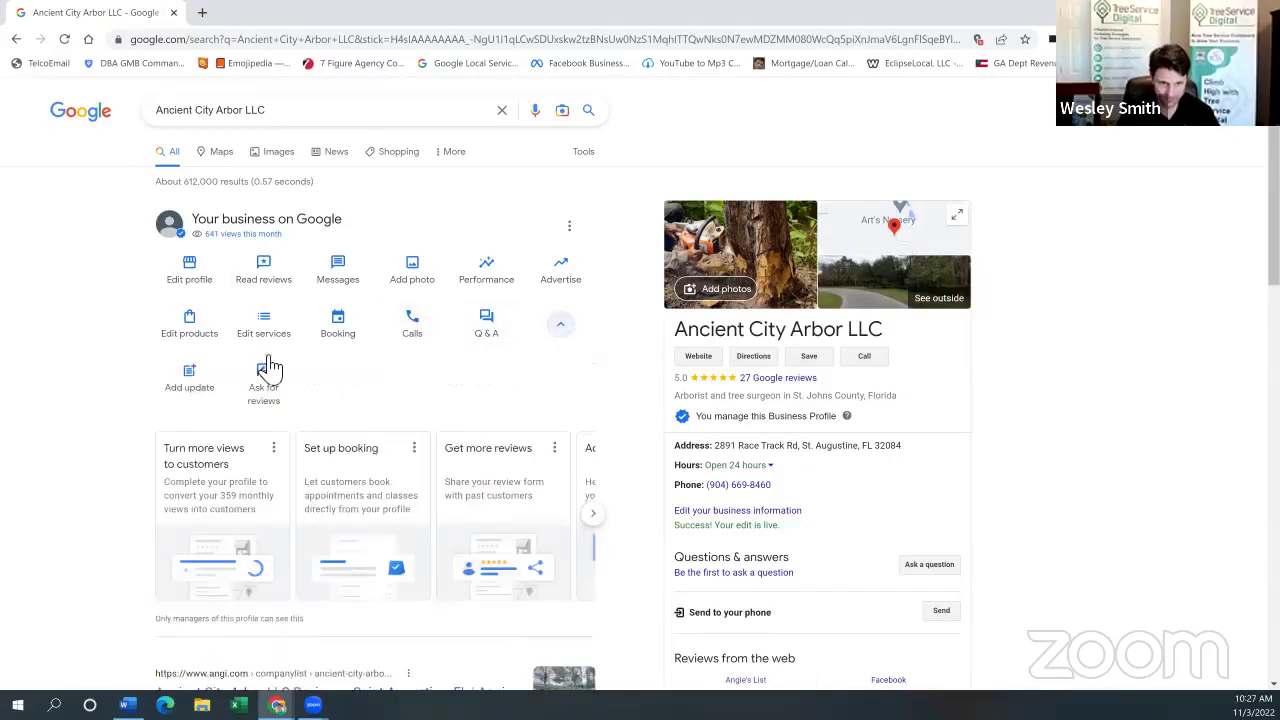
pyautogui.click(570, 228)
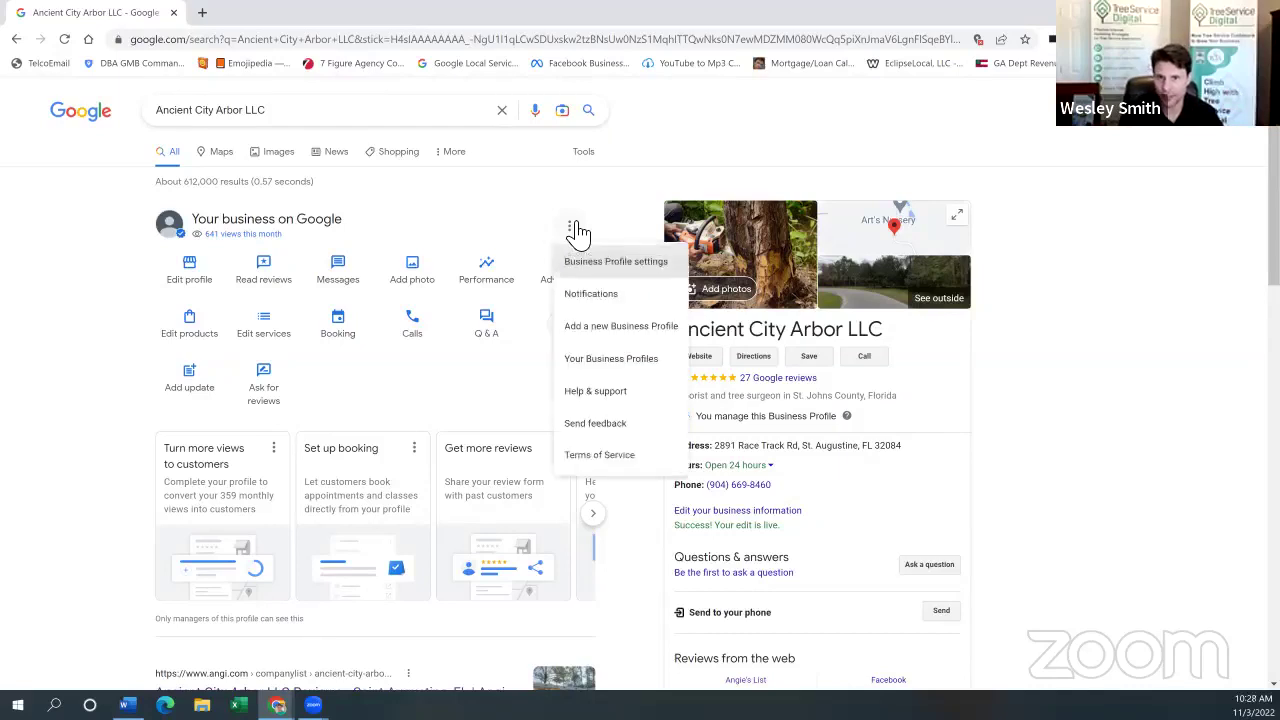
pyautogui.click(606, 266)
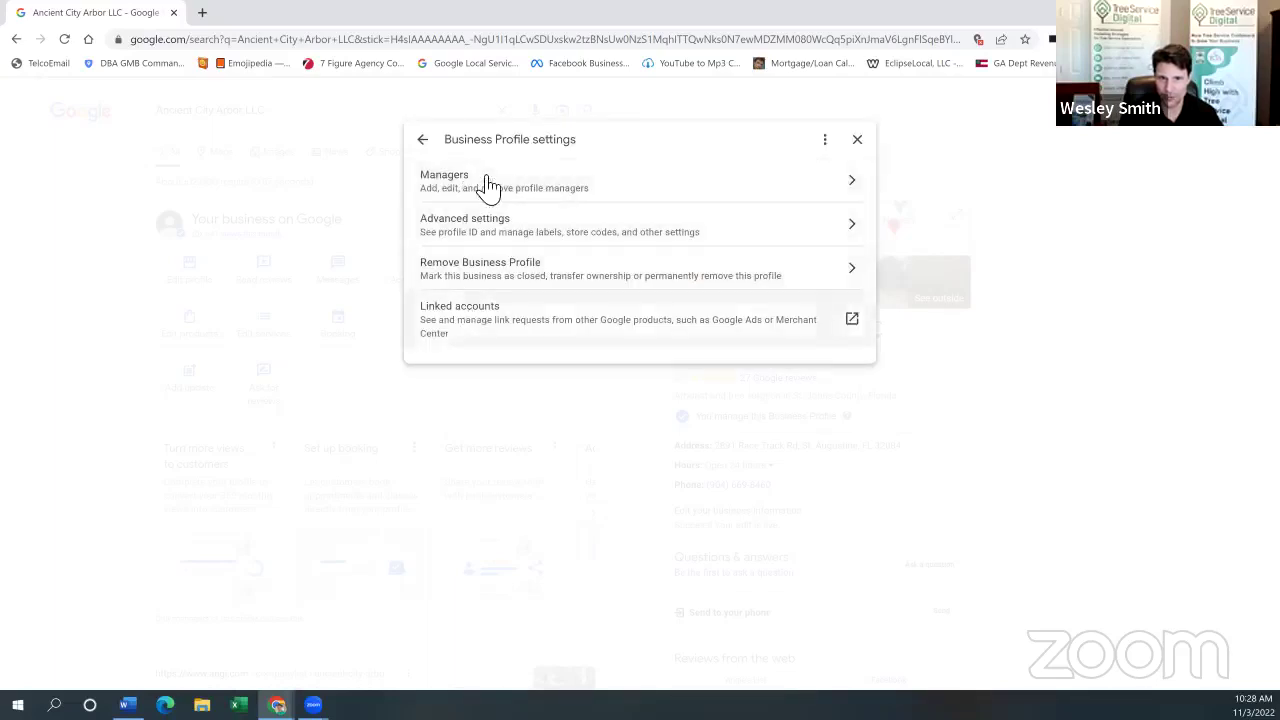
pyautogui.click(484, 187)
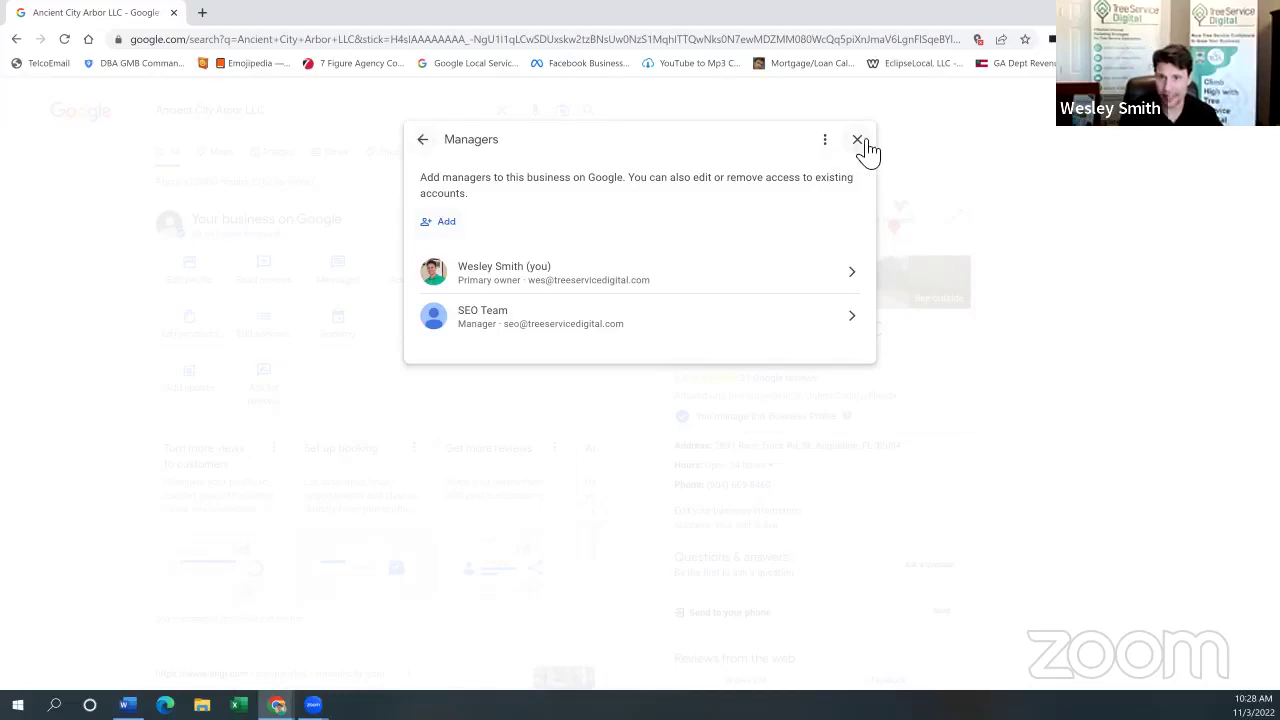
pyautogui.click(459, 148)
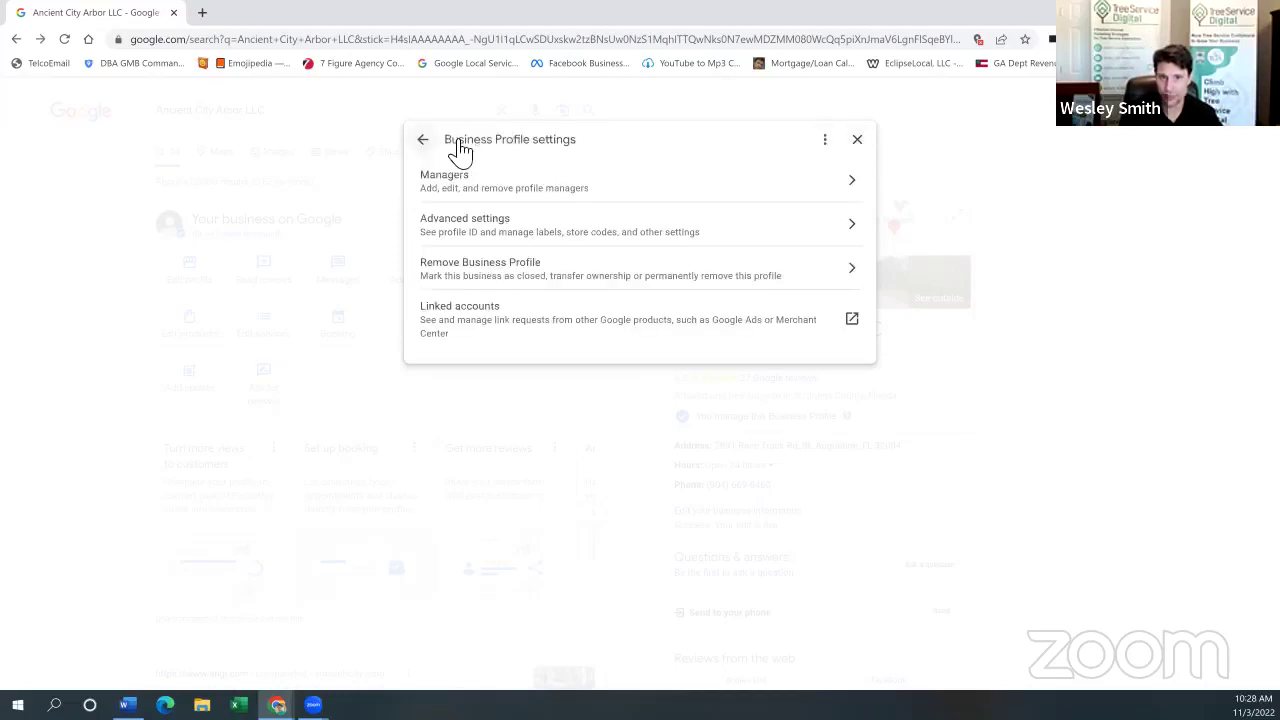
pyautogui.click(676, 108)
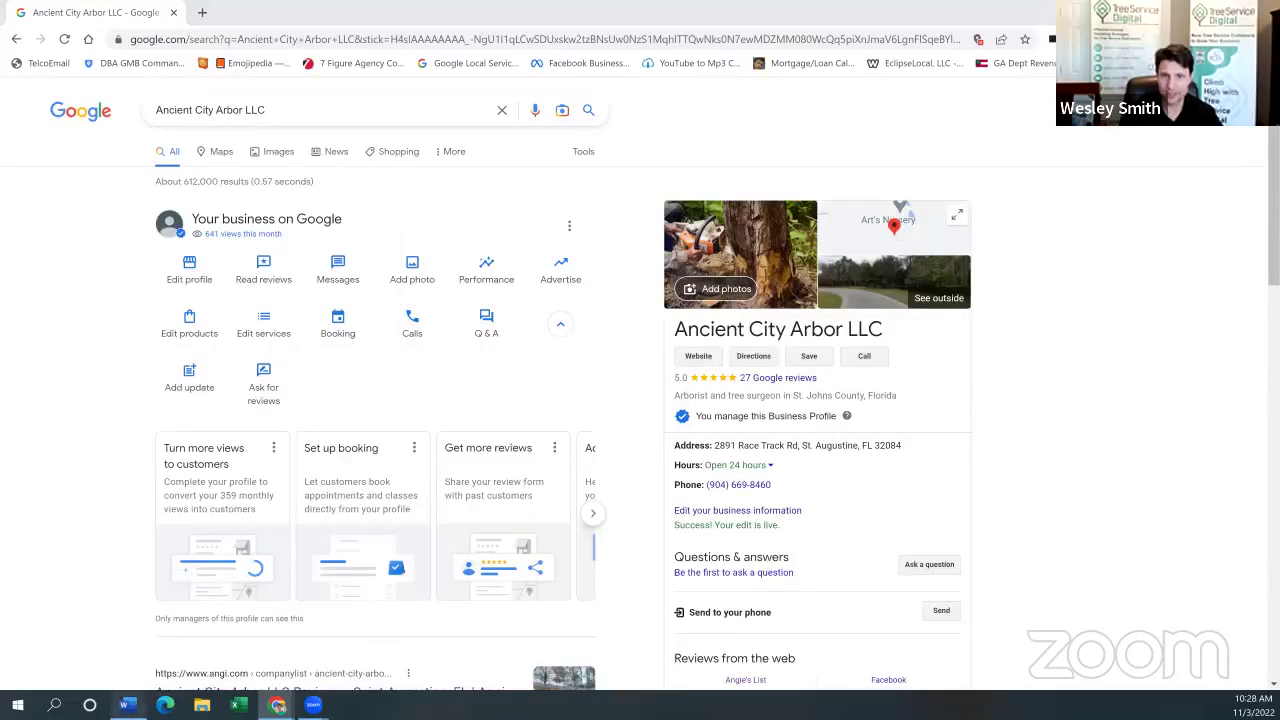
# Step: Switch to the Word outline to review "Quick Overview" and "How To Change Business Information", and return to the browser
pyautogui.hotkey('alt', 'Tab')
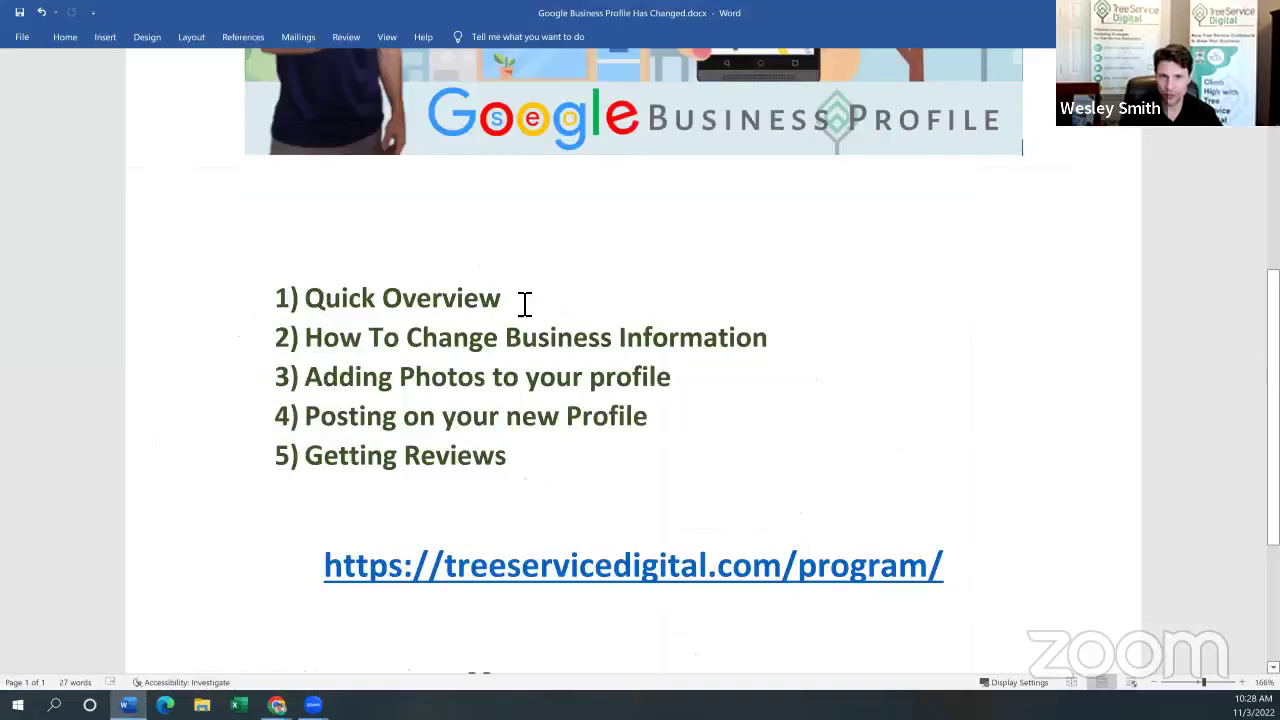
pyautogui.tripleClick(523, 300)
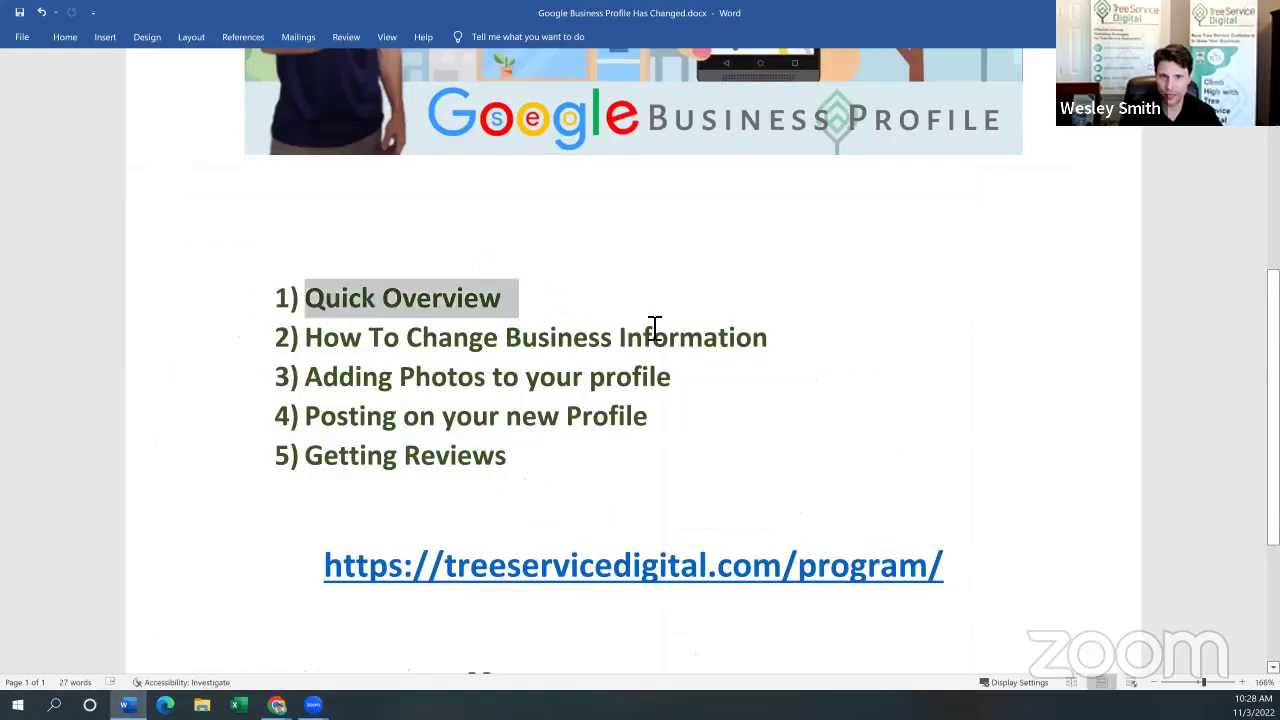
pyautogui.click(407, 345)
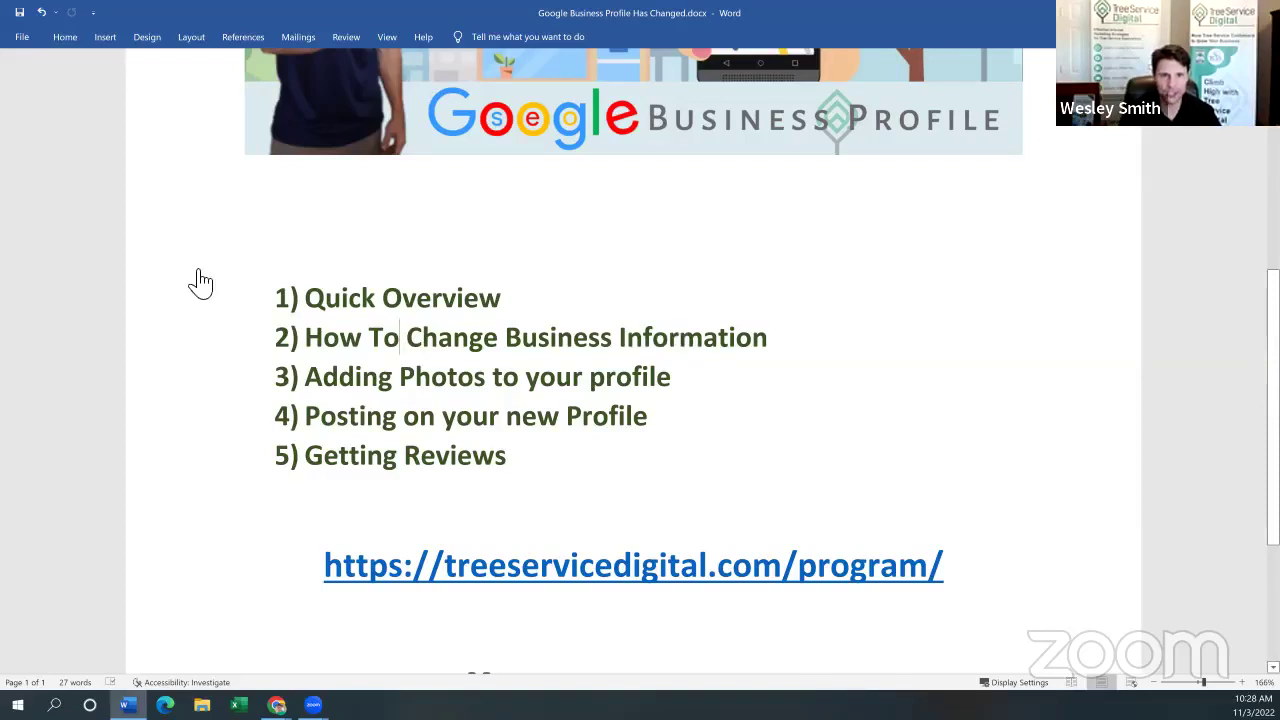
pyautogui.hotkey('alt', 'Tab')
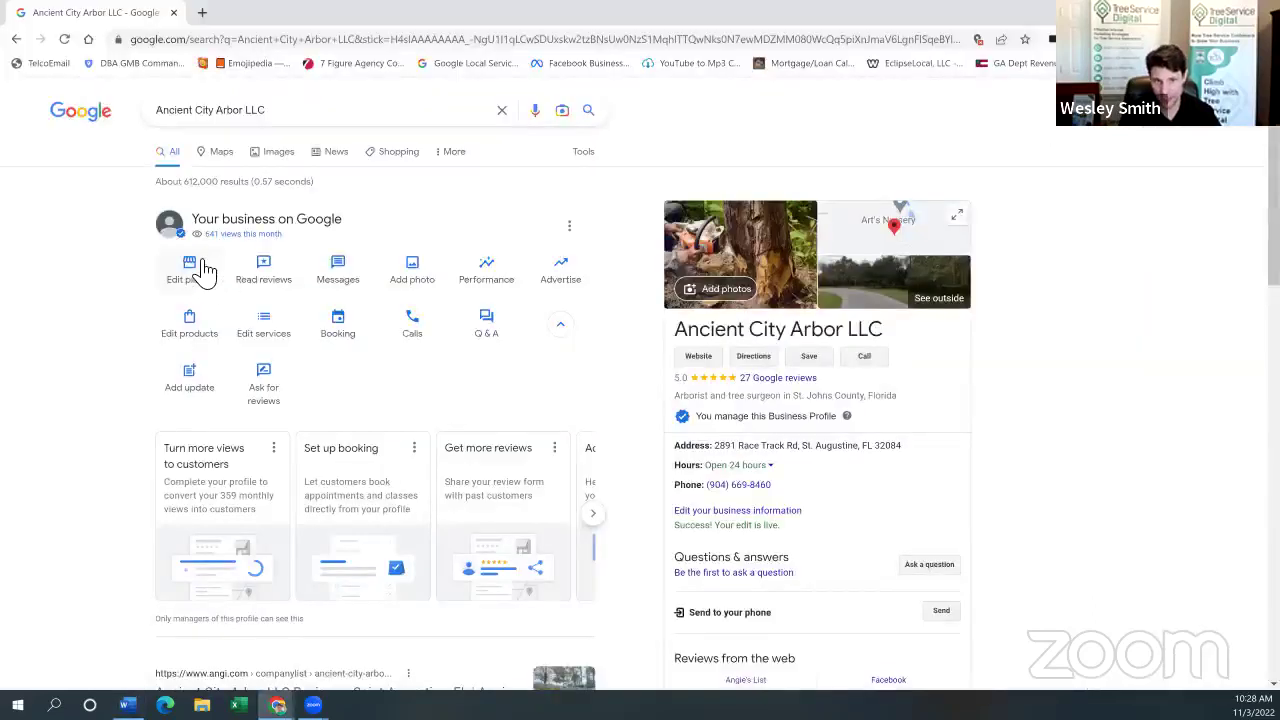
# Step: Open the profile's business information for editing and examine its name, category, description, opening date and contact details
pyautogui.click(198, 268)
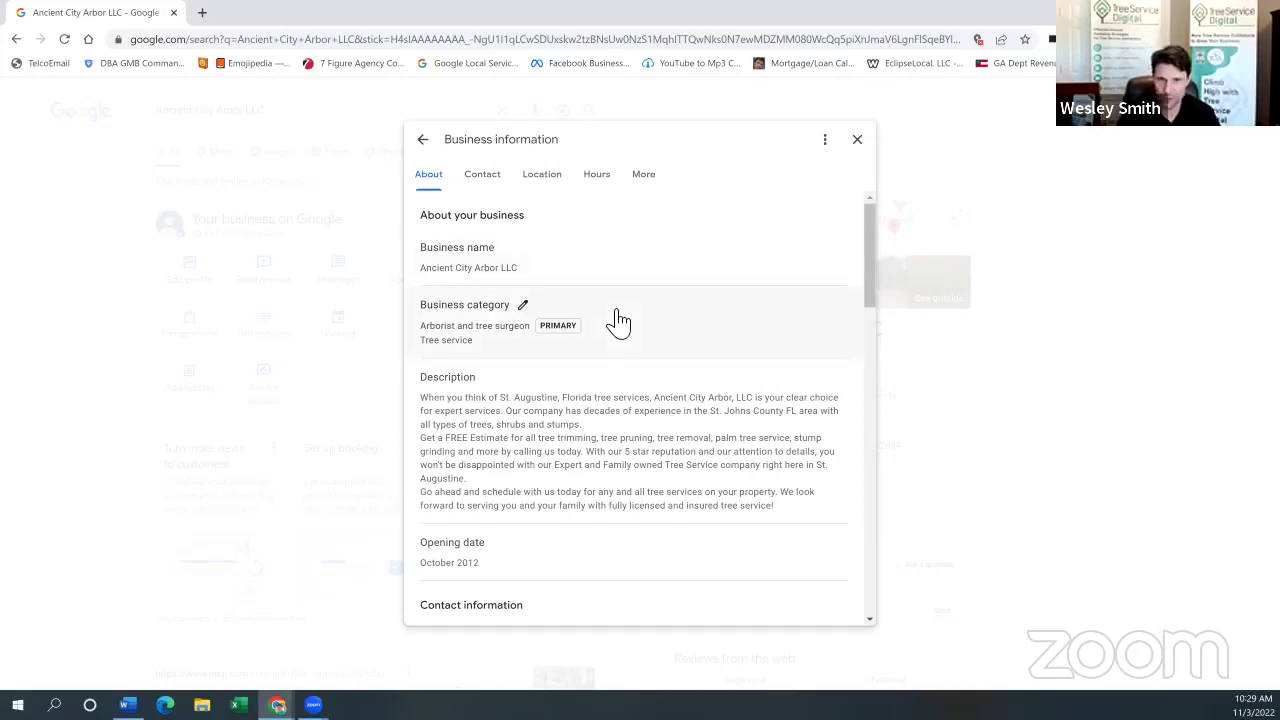
pyautogui.scroll(-1, 616, 322)
pyautogui.scroll(-1, 616, 320)
pyautogui.scroll(-1, 560, 270)
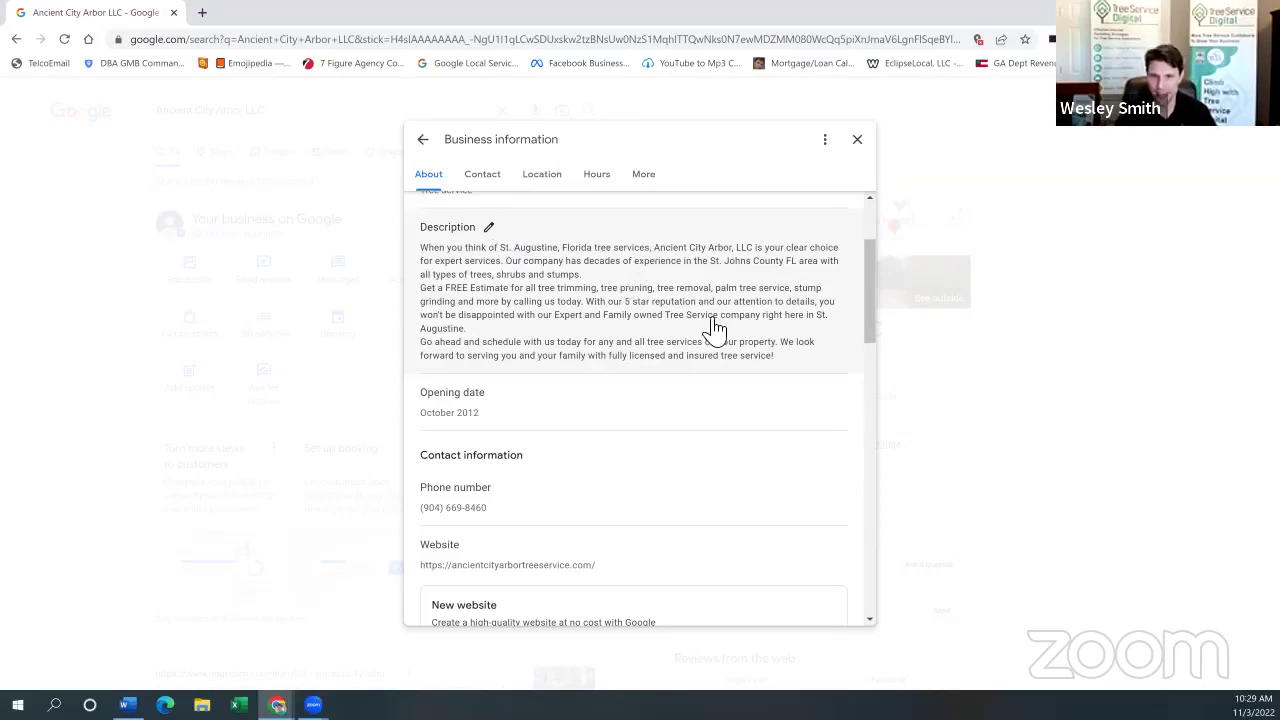
pyautogui.scroll(-1, 491, 331)
pyautogui.scroll(-1, 668, 333)
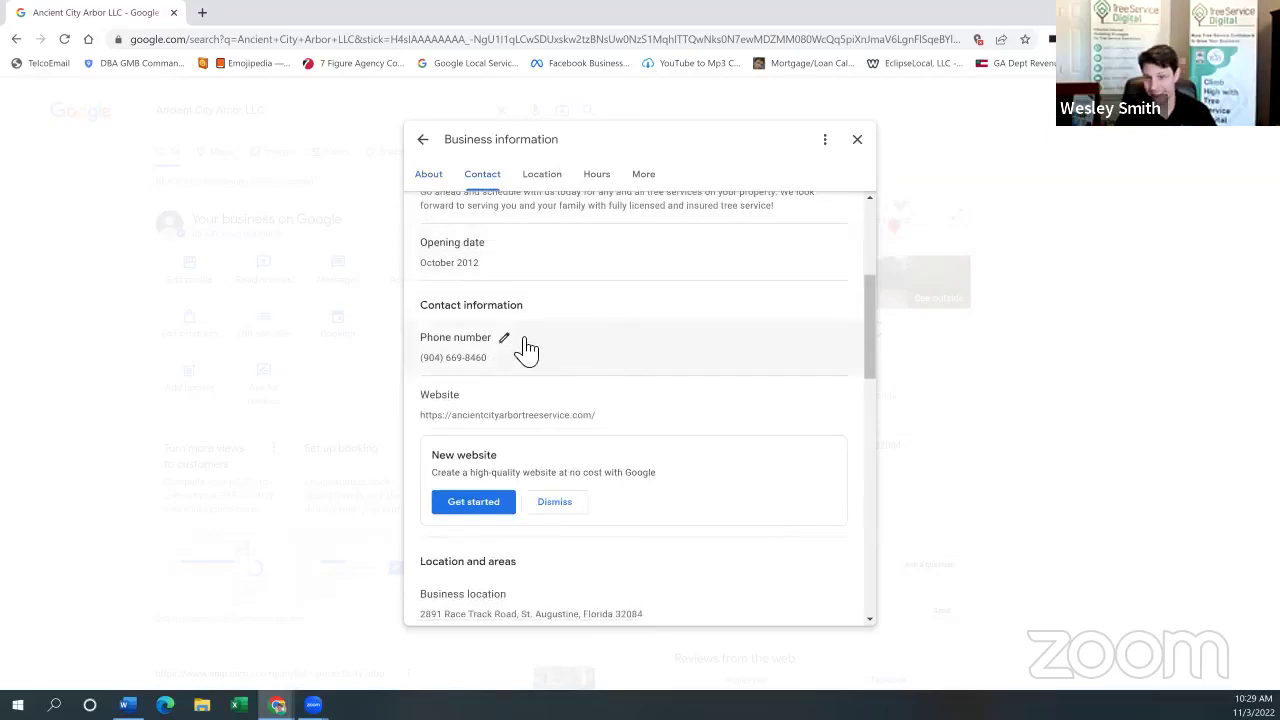
pyautogui.scroll(-1, 680, 349)
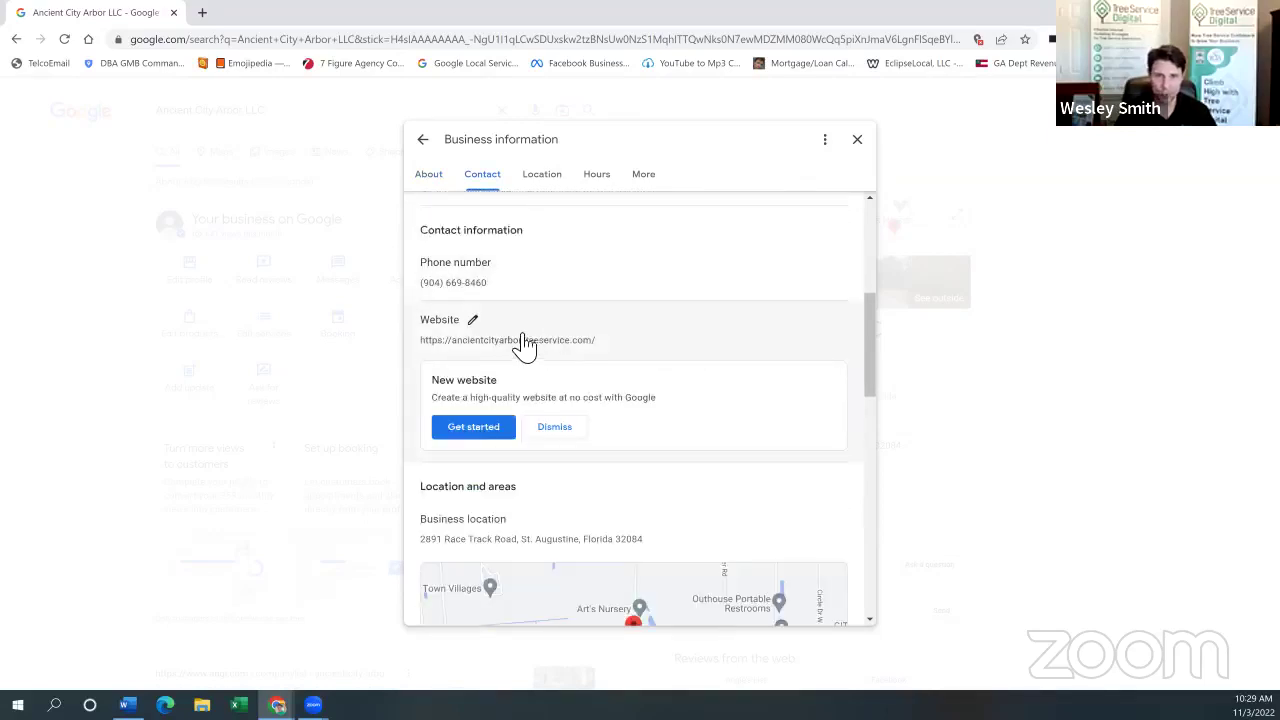
pyautogui.scroll(-1, 698, 332)
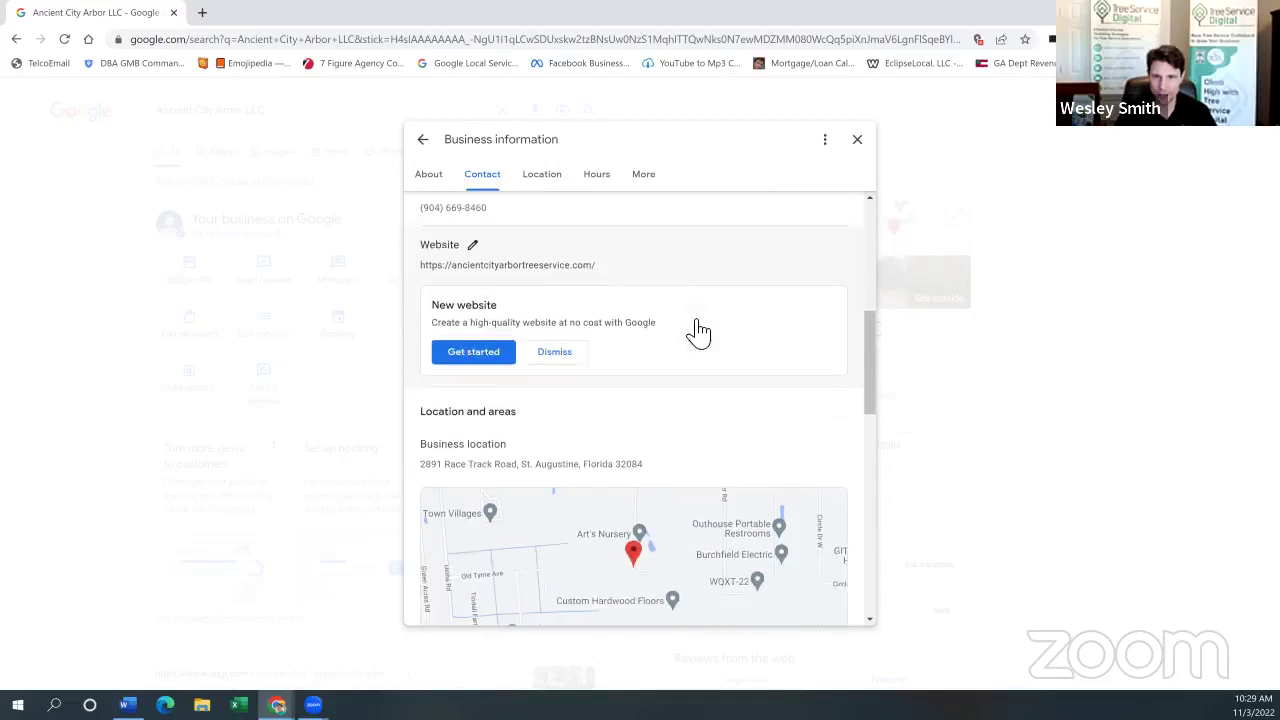
# Step: Examine the business location, service area, hours and additional attributes, and close the business information
pyautogui.scroll(-2, 691, 331)
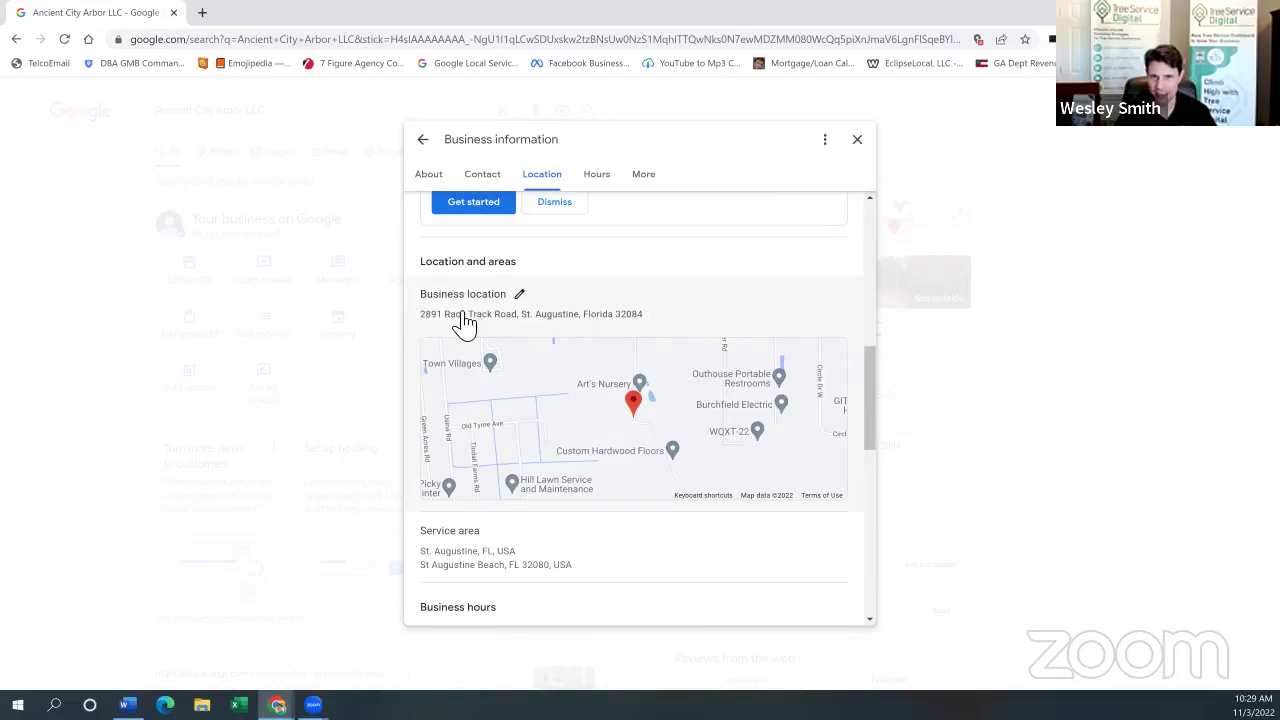
pyautogui.scroll(-3, 690, 313)
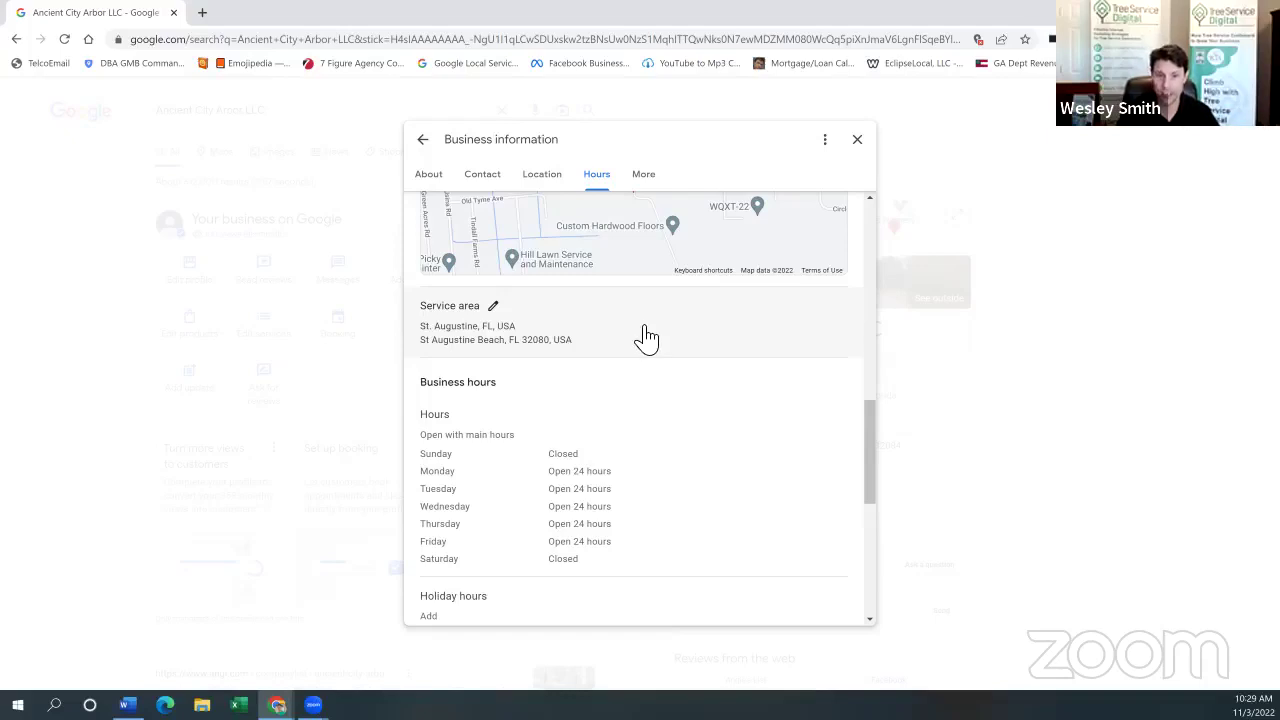
pyautogui.scroll(-1, 643, 337)
pyautogui.scroll(-1, 600, 335)
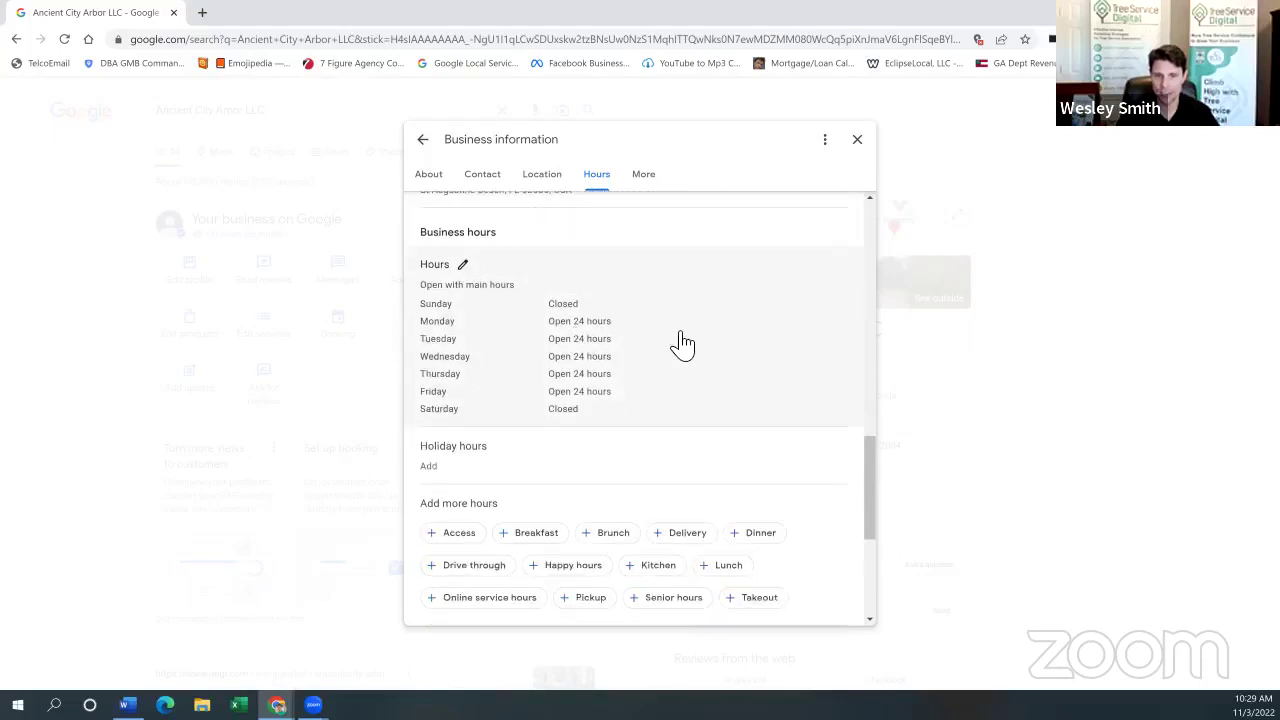
pyautogui.scroll(-2, 681, 344)
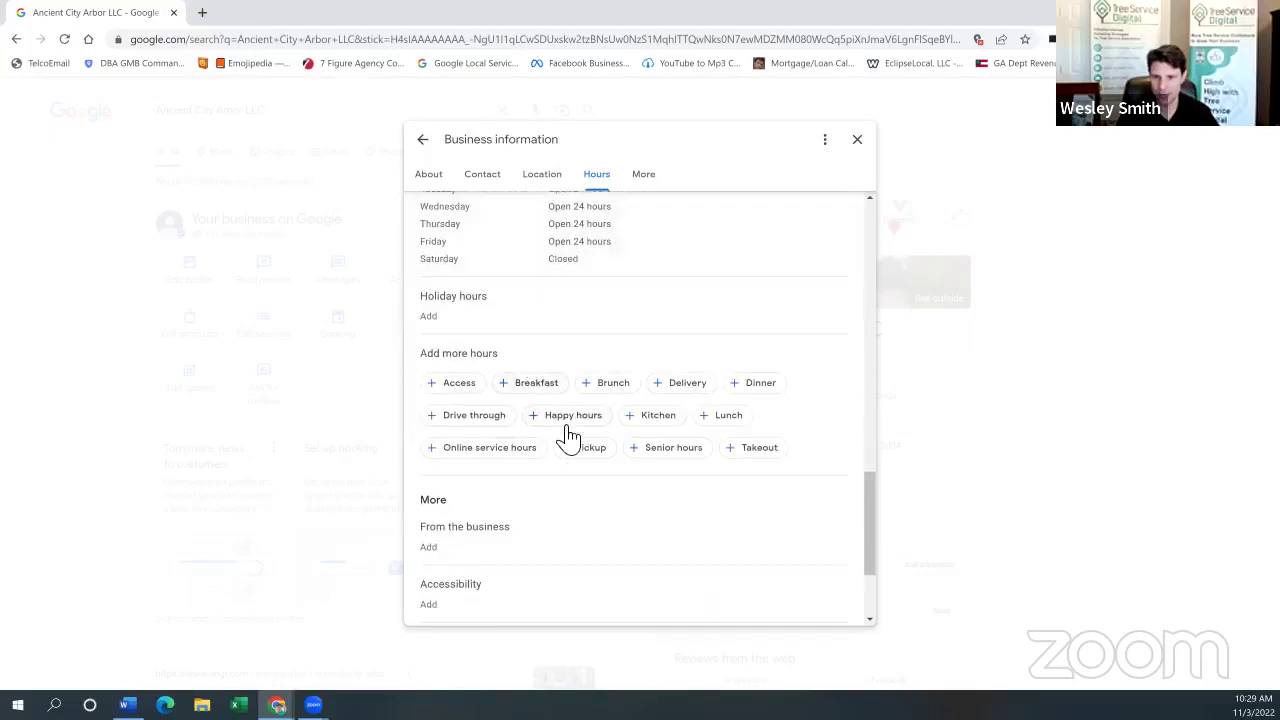
pyautogui.scroll(-2, 567, 435)
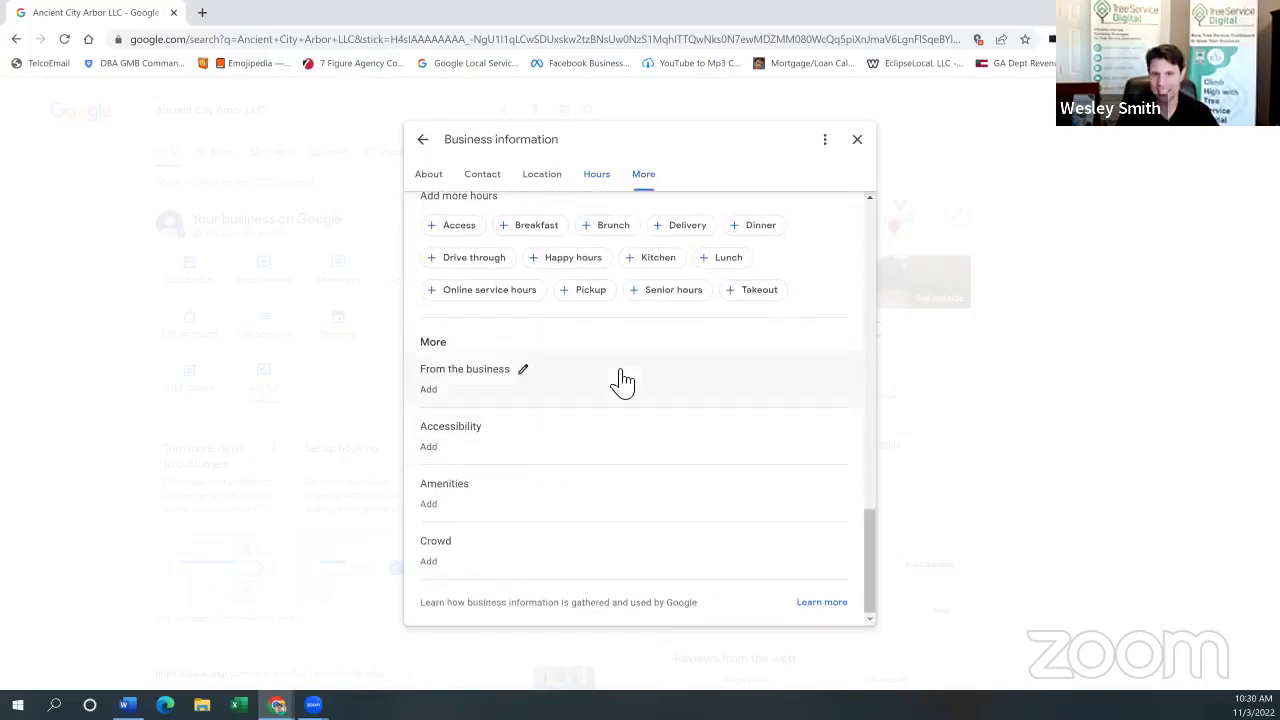
pyautogui.scroll(1, 740, 358)
pyautogui.scroll(10, 740, 358)
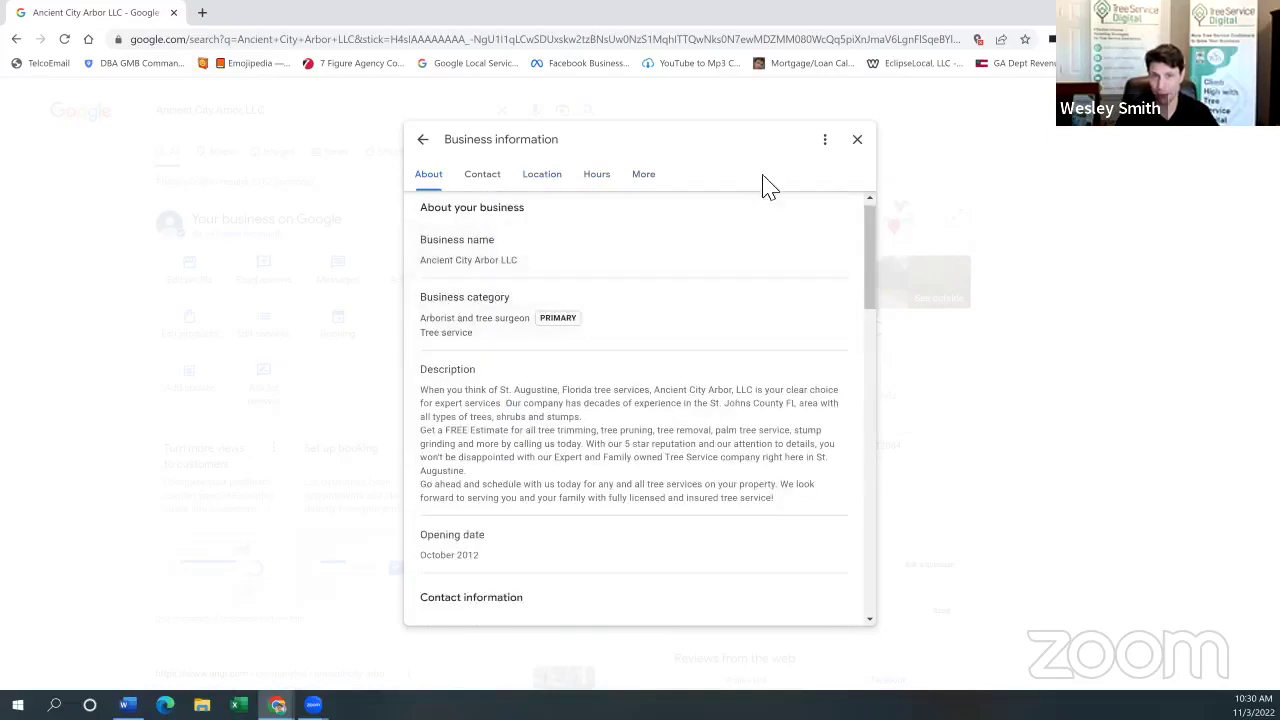
pyautogui.click(422, 142)
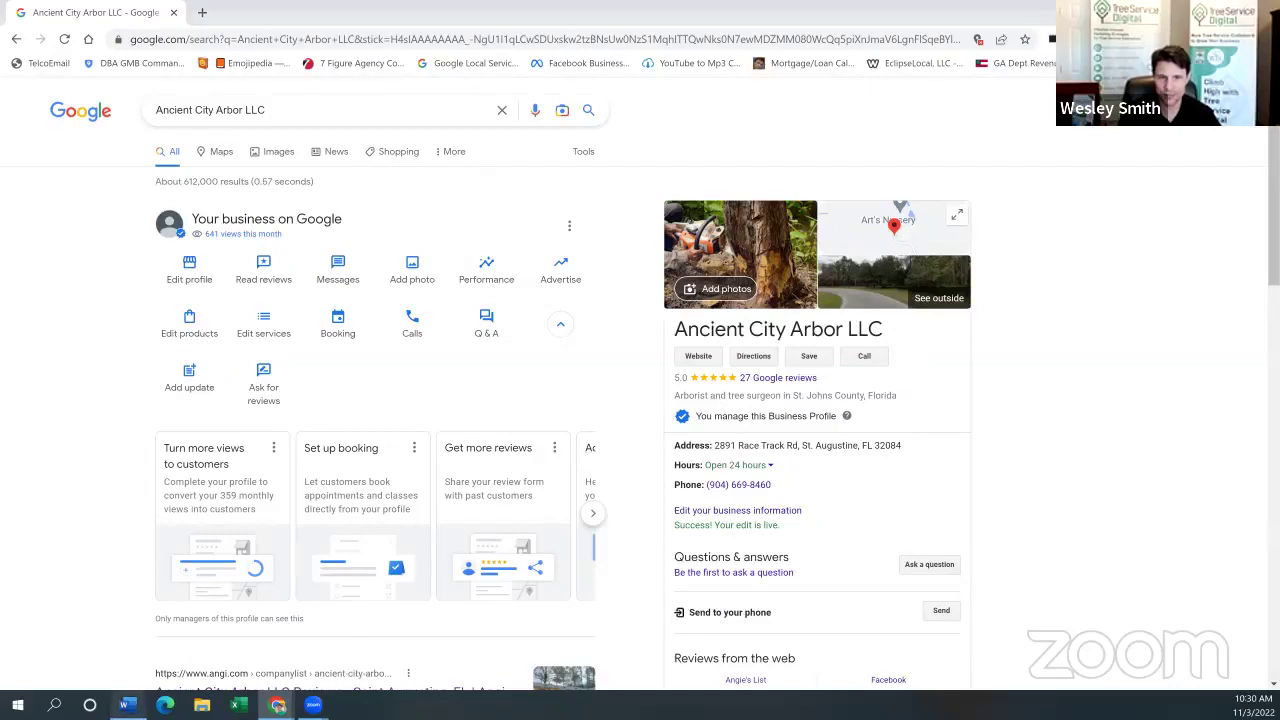
# Step: Switch to the Word outline and point out the topic "Adding Photos to your profile" by temporarily selecting it
pyautogui.hotkey('alt', 'Tab')
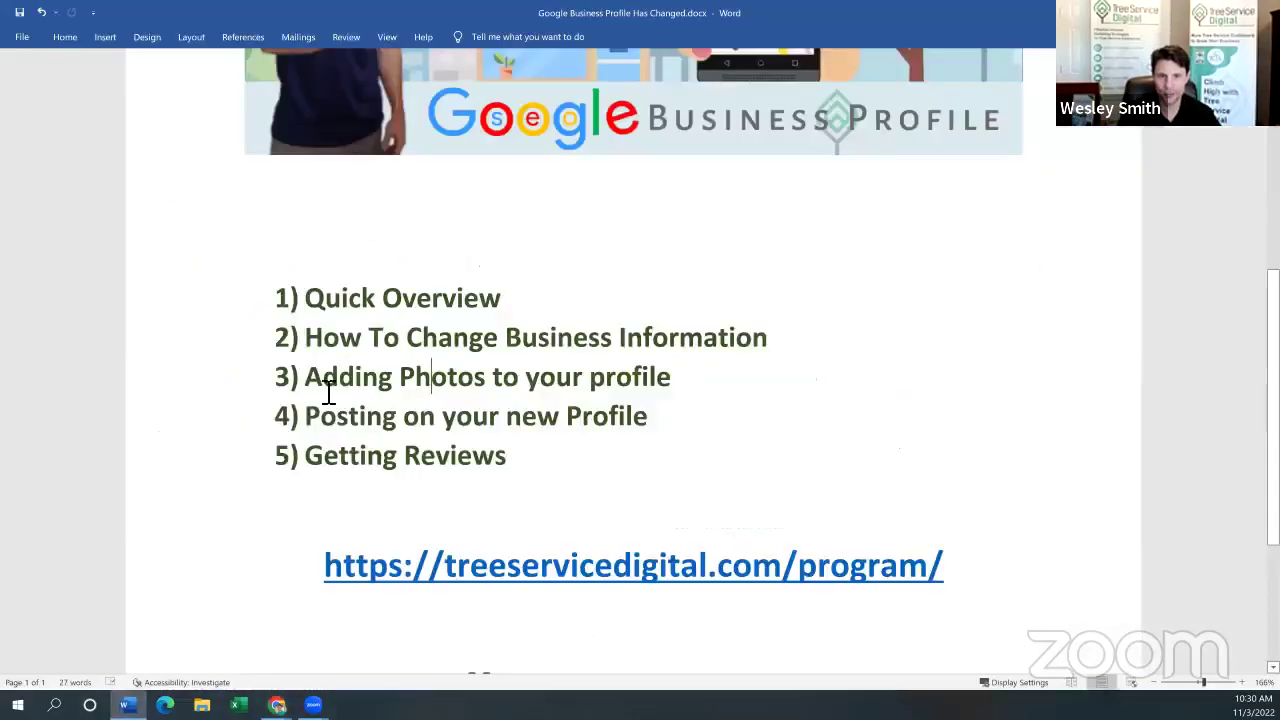
pyautogui.tripleClick(683, 383)
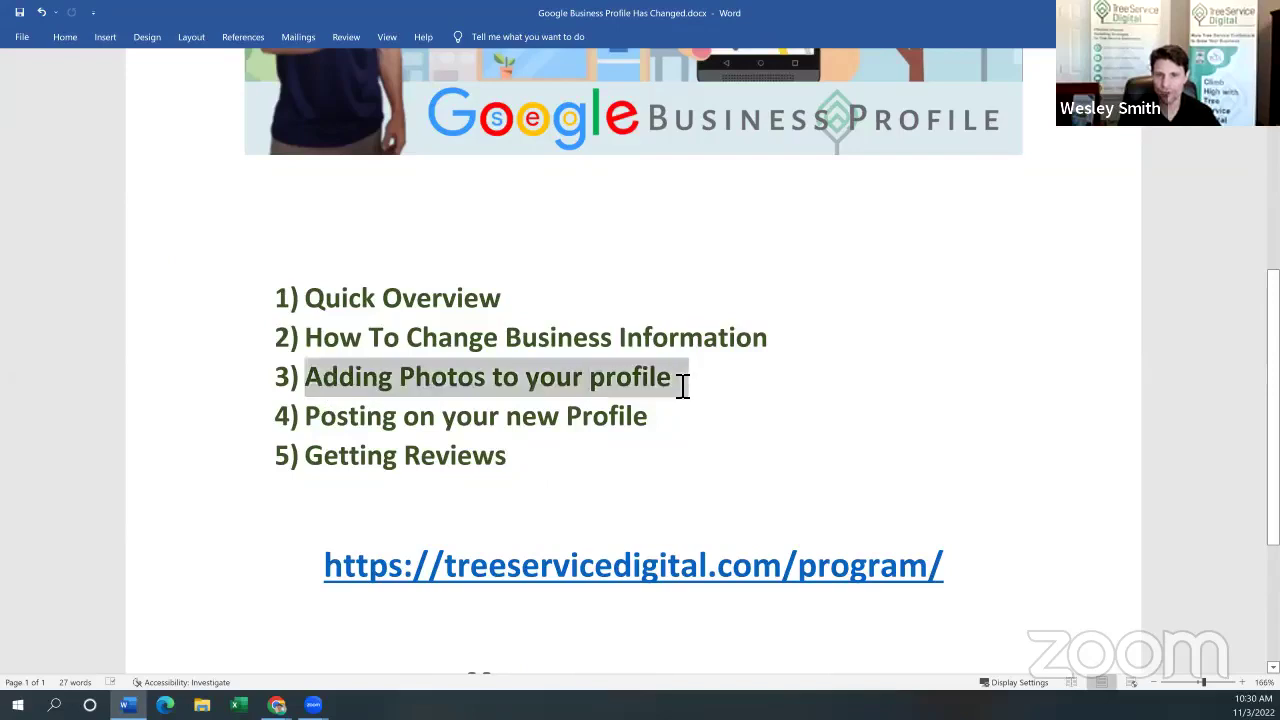
pyautogui.click(800, 403)
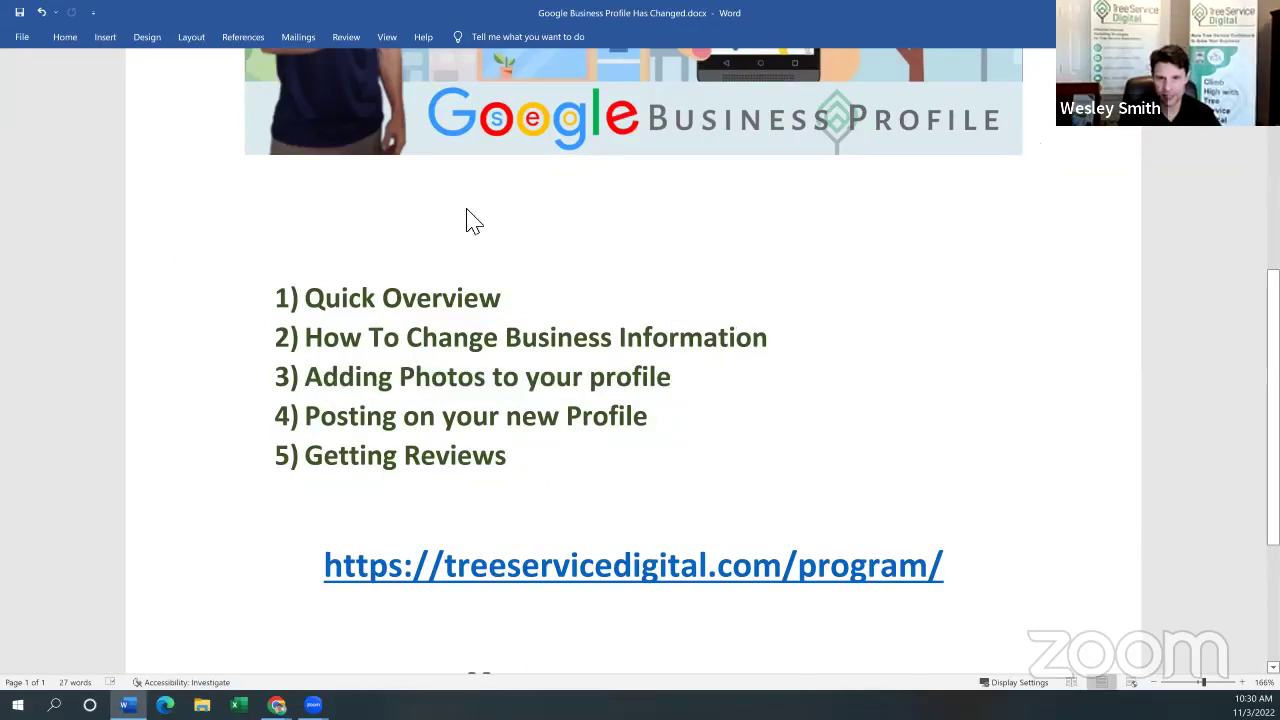
# Step: Return to the browser, examine the photo types that can be added from the profile management options, open the Photo upload and cancel it
pyautogui.hotkey('alt', 'Tab')
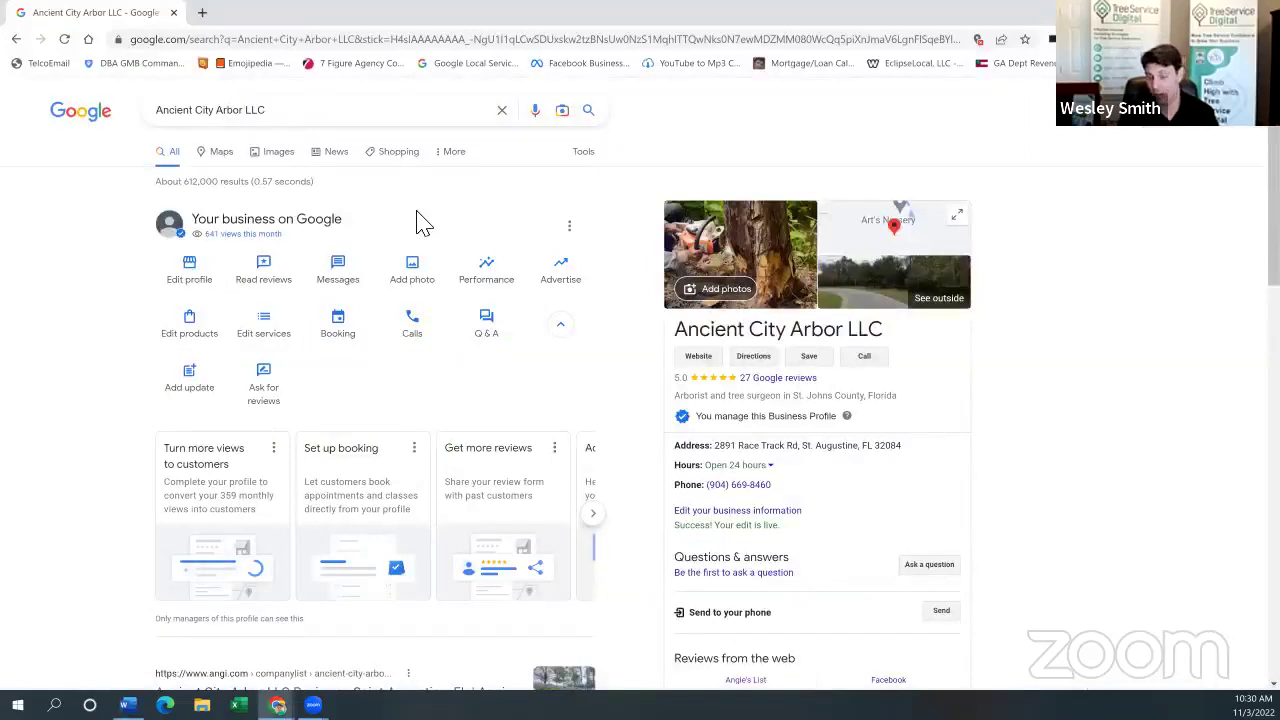
pyautogui.click(412, 268)
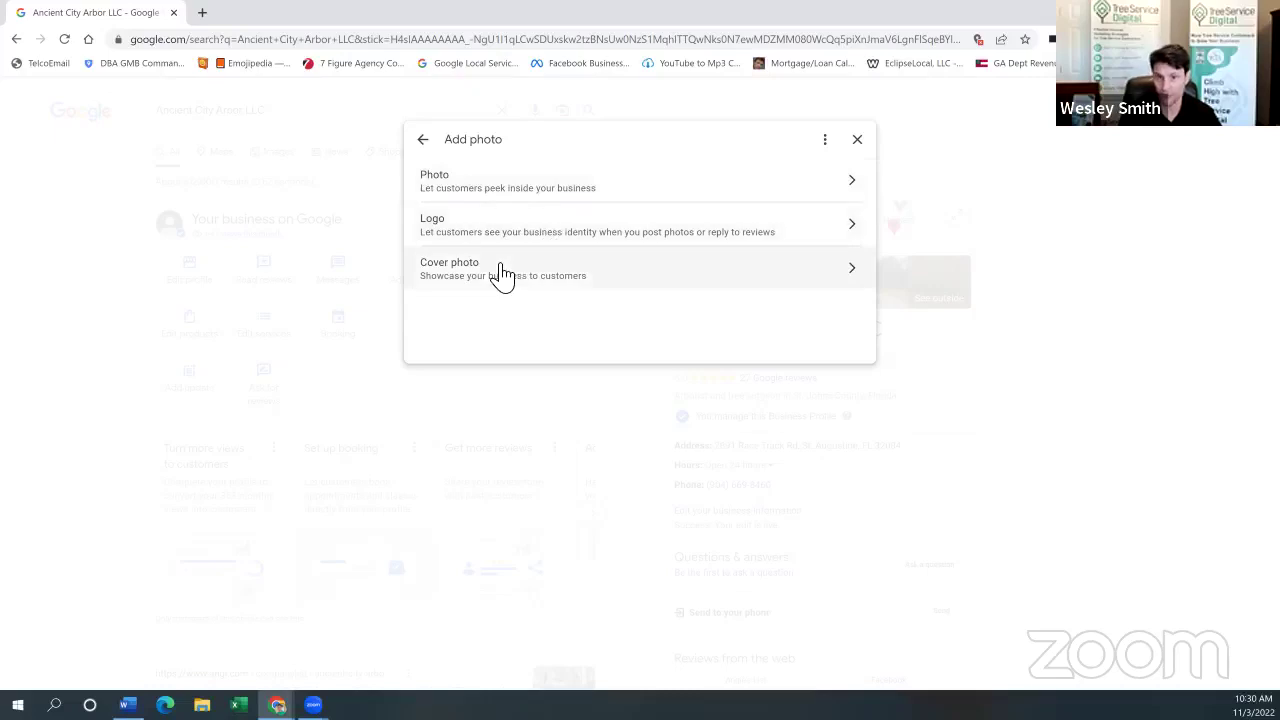
pyautogui.click(548, 186)
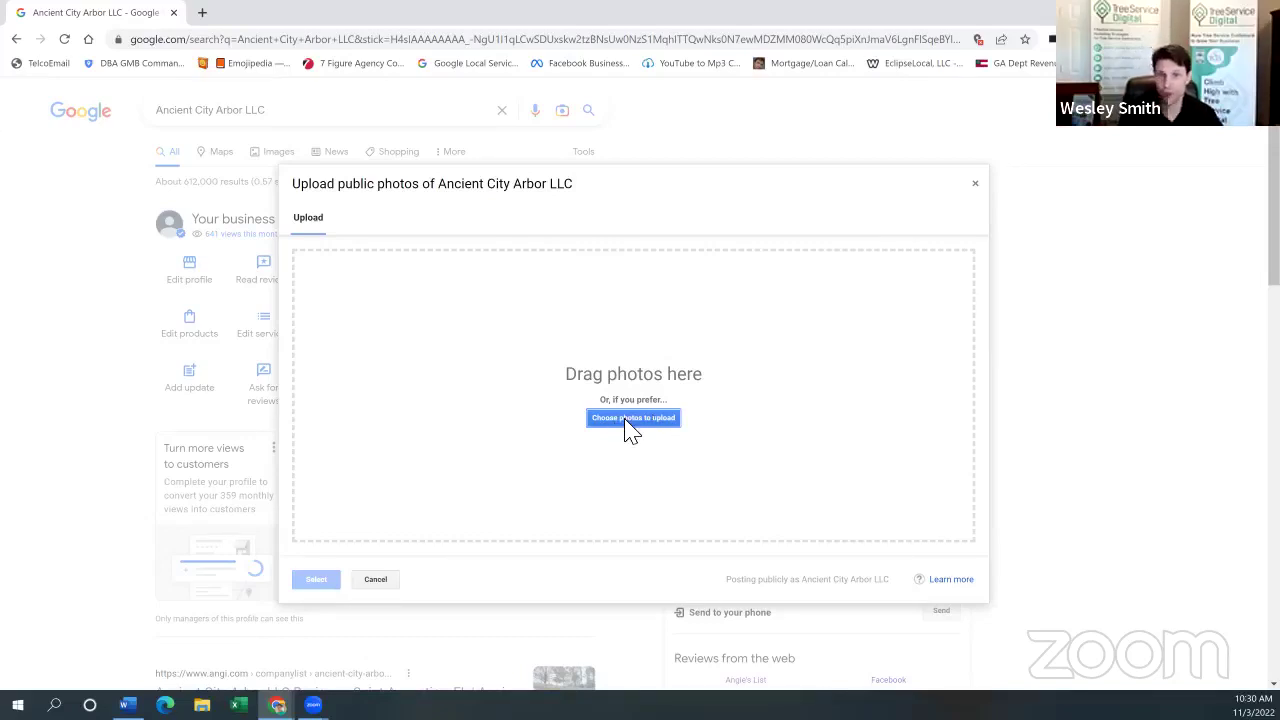
pyautogui.click(375, 580)
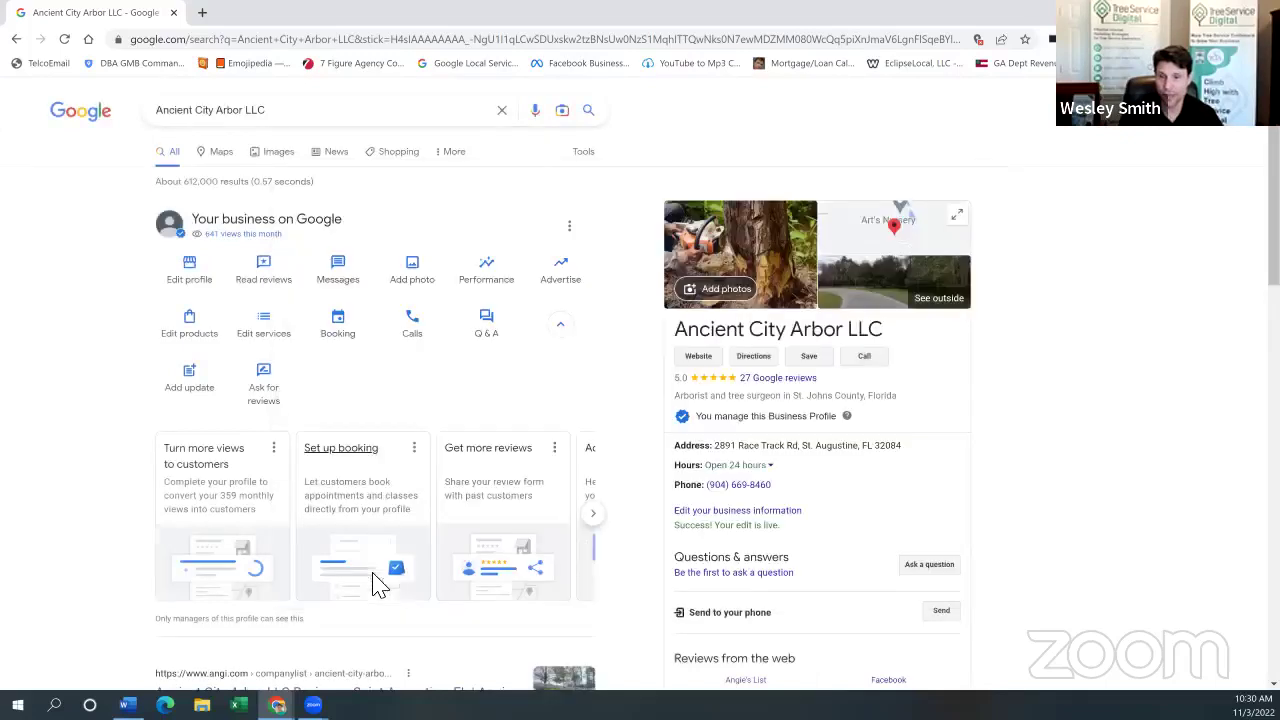
# Step: Open the public photo upload from the business listing's cover image, view its upload options and close it without adding a photo
pyautogui.click(729, 298)
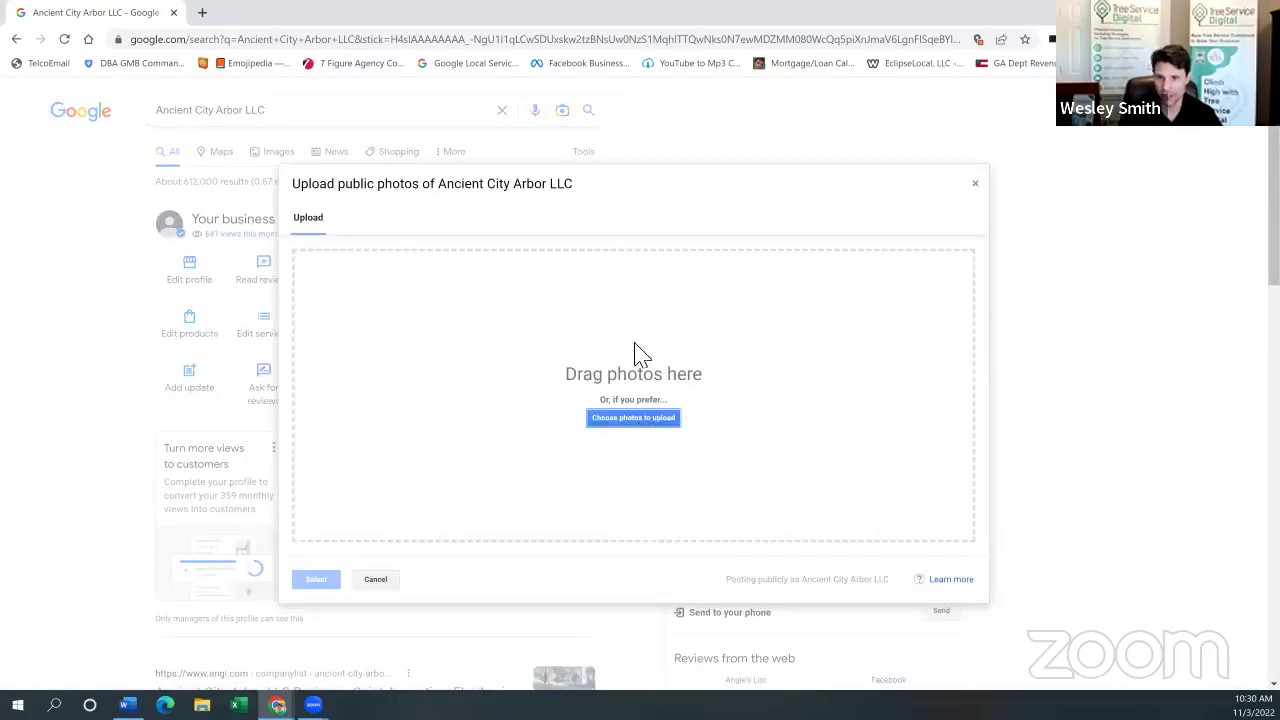
pyautogui.scroll(-1, 645, 350)
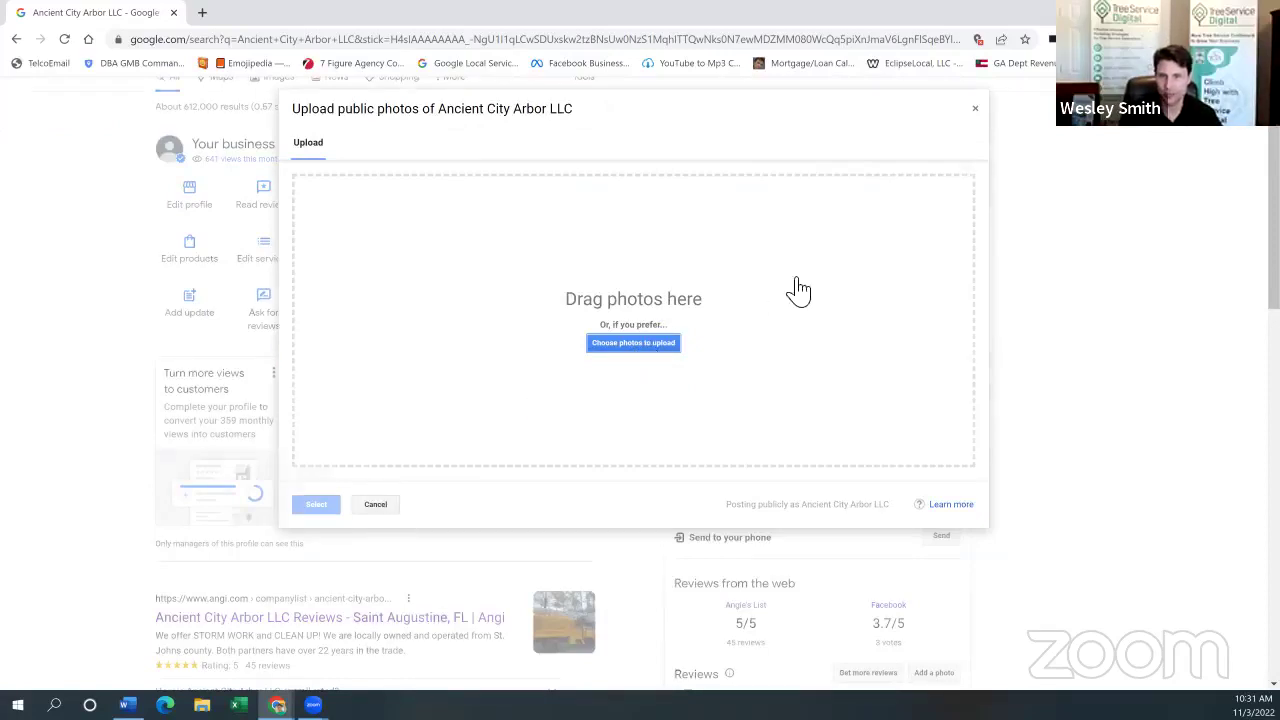
pyautogui.press('Escape')
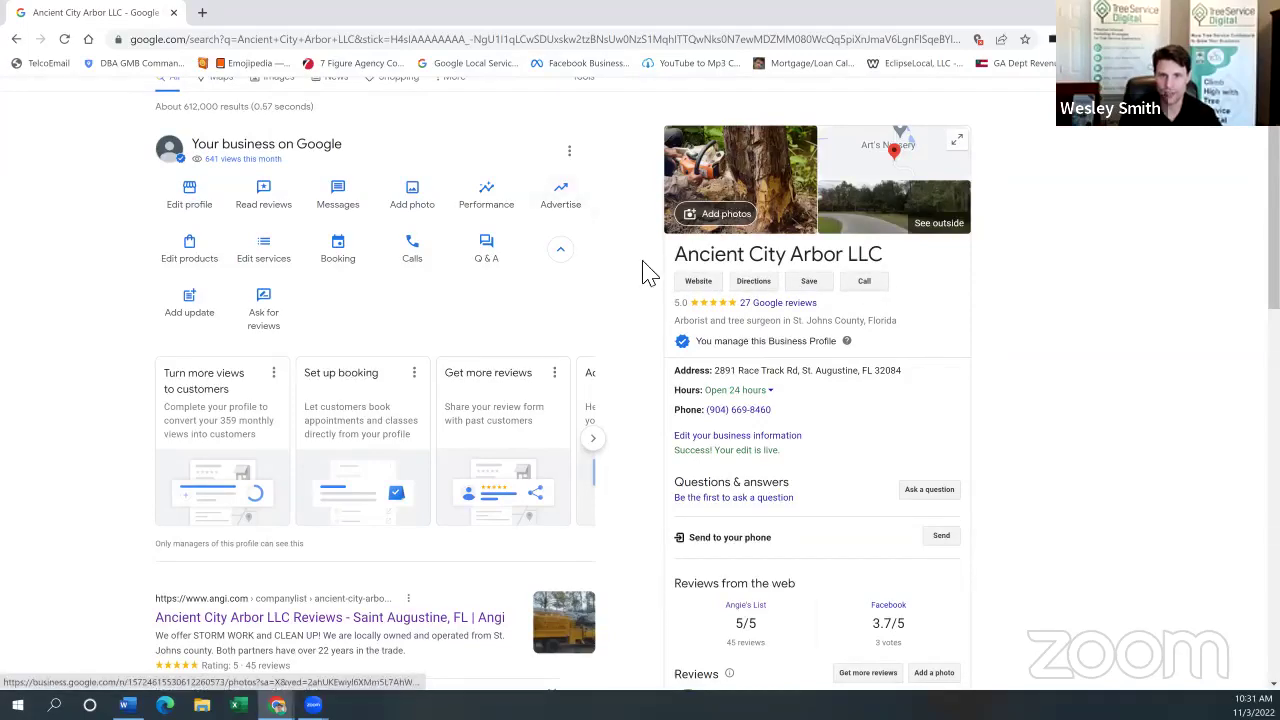
pyautogui.scroll(1, 645, 270)
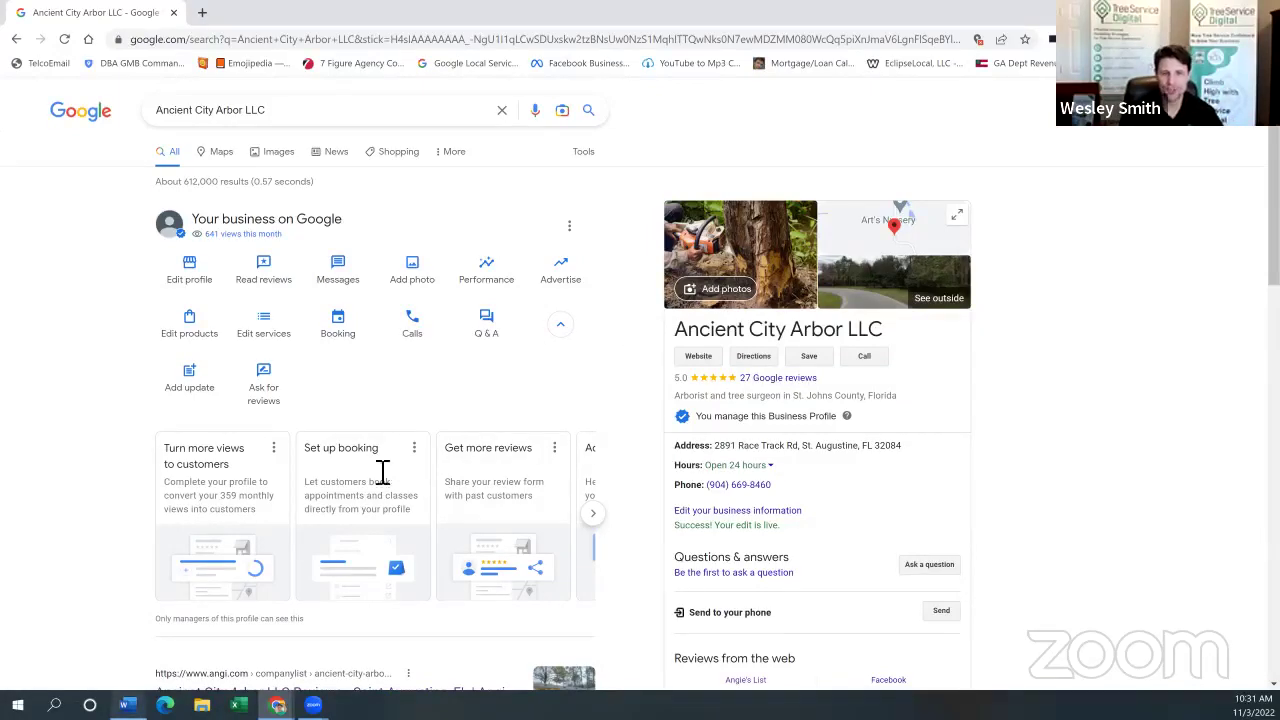
# Step: Switch to the Word outline, point out the topic "Posting on your new Profile" by selecting it, and return to the browser
pyautogui.hotkey('alt', 'Tab')
pyautogui.moveTo(340, 422); pyautogui.dragTo(780, 423)
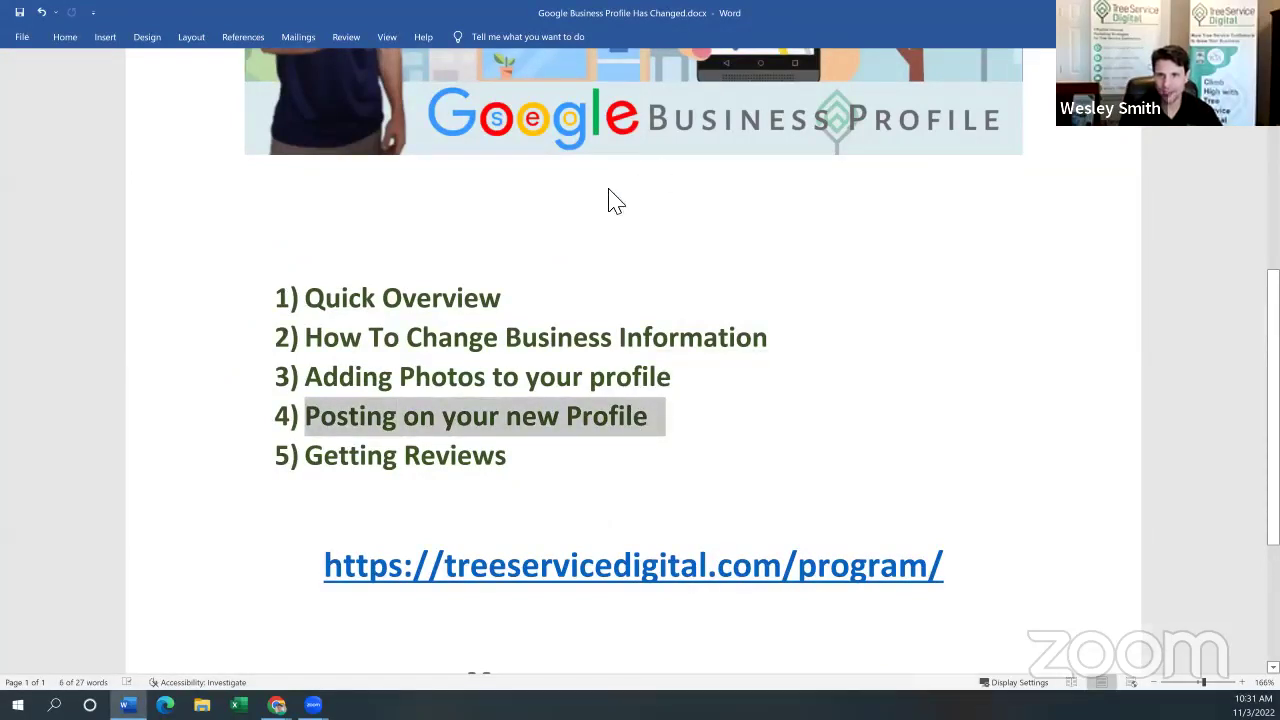
pyautogui.hotkey('alt', 'Tab')
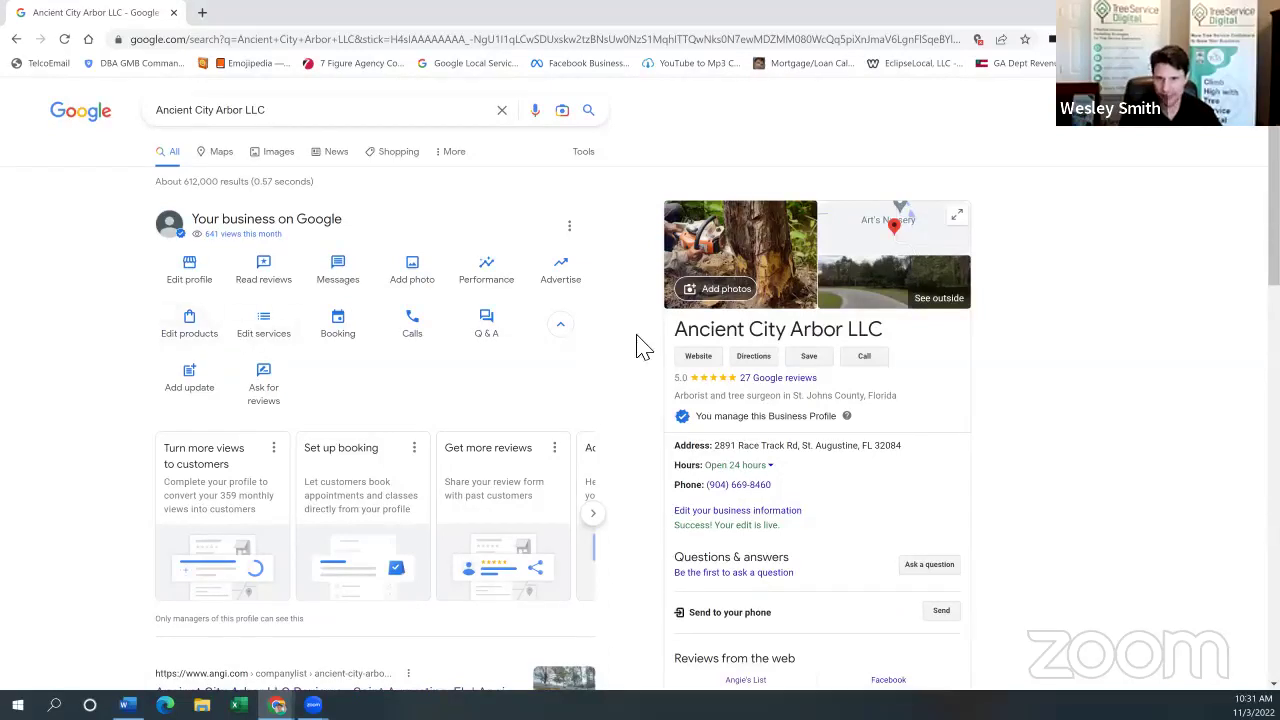
# Step: Draft an update from the listing's posts section with the description "Hey we are in xyz city today doing tree services, call today for a free estimate!"
pyautogui.scroll(-1, 643, 347)
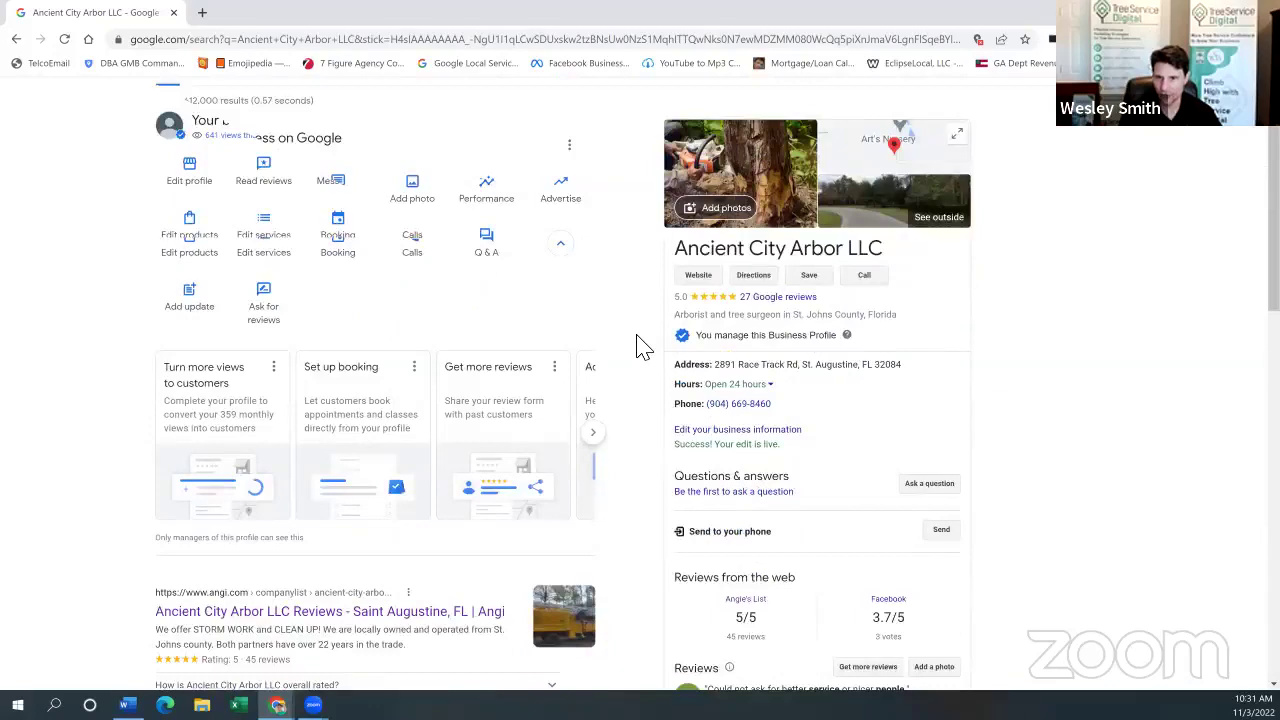
pyautogui.scroll(-6, 660, 420)
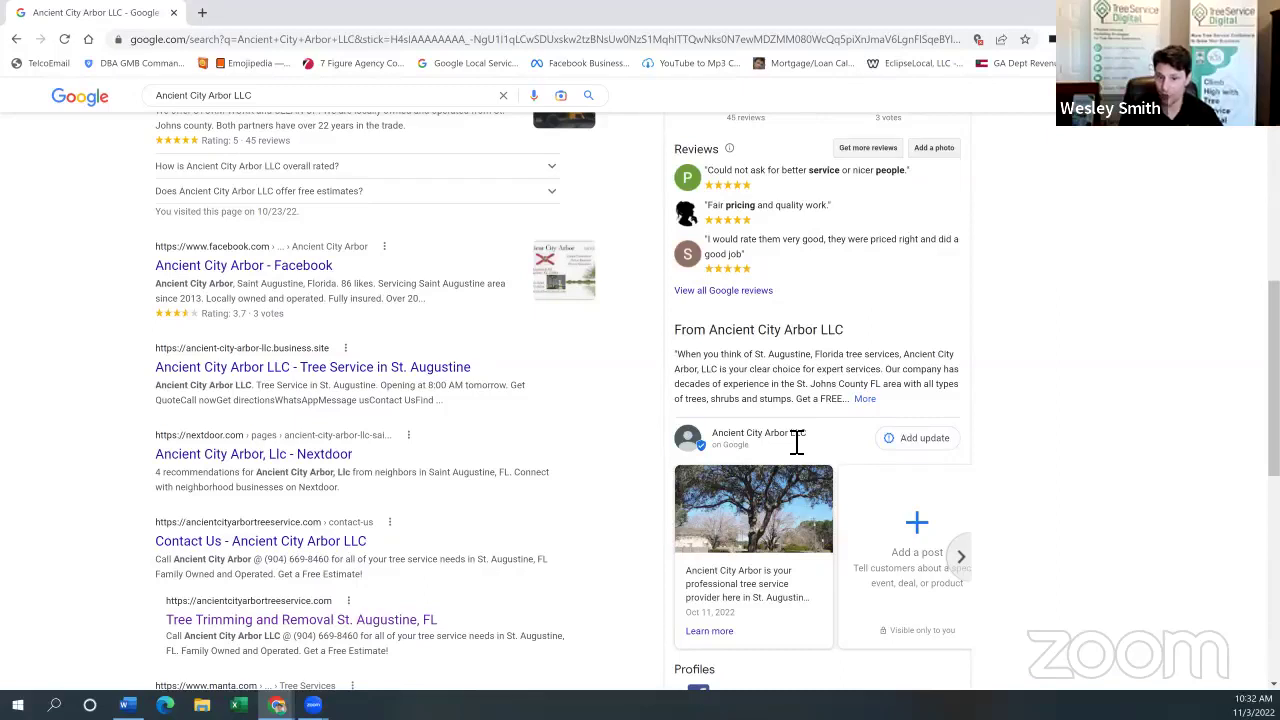
pyautogui.click(914, 440)
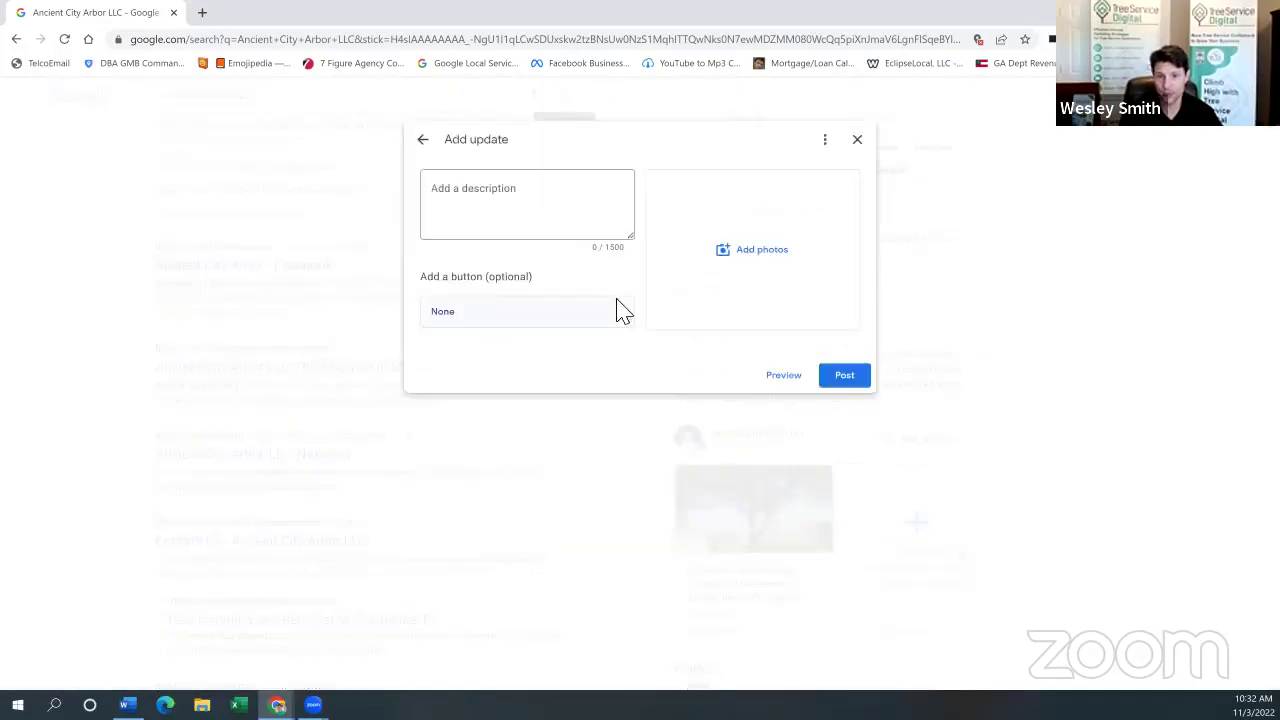
pyautogui.click(505, 206)
pyautogui.write('H')
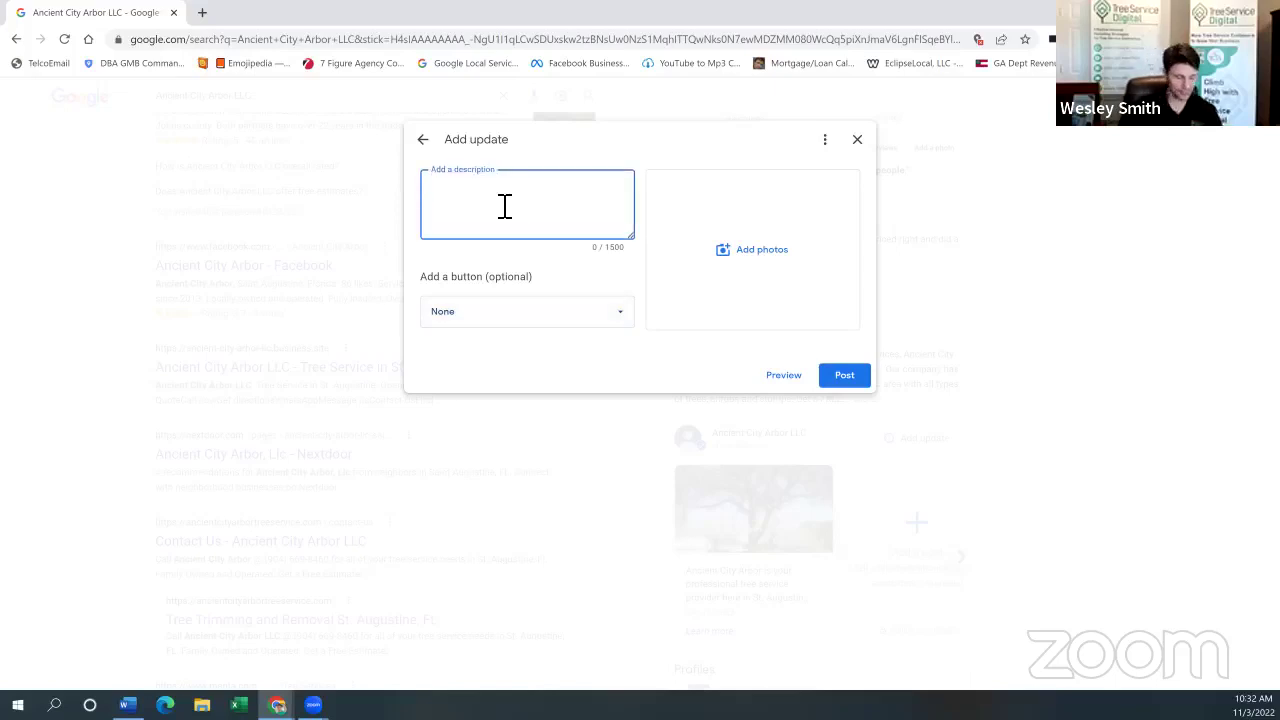
pyautogui.write('ey we a')
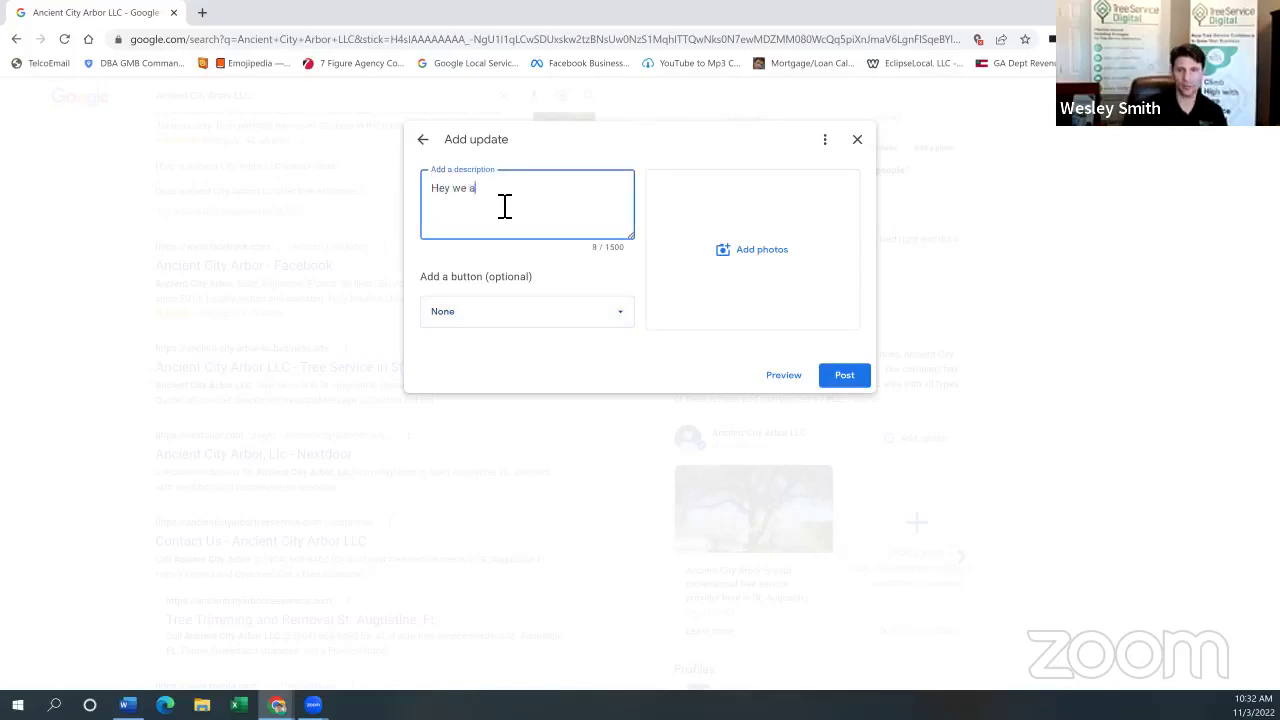
pyautogui.write('re in xyz city today')
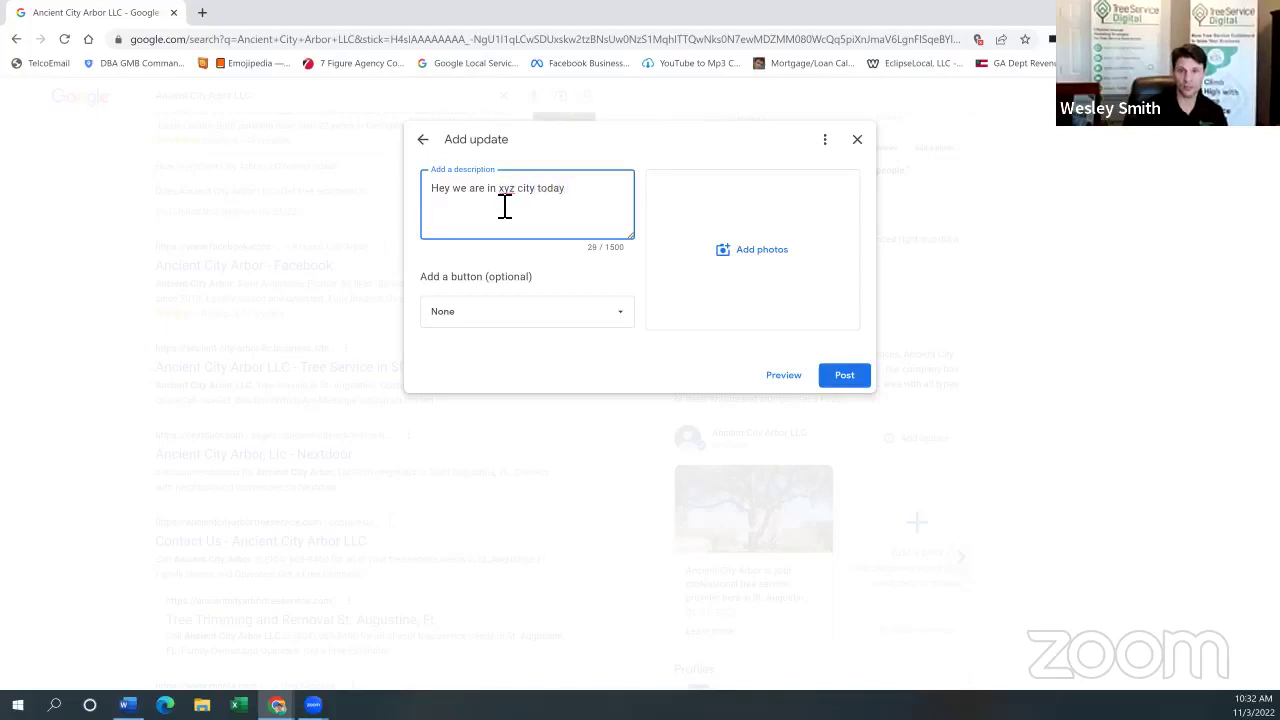
pyautogui.write(' doing tree services, ')
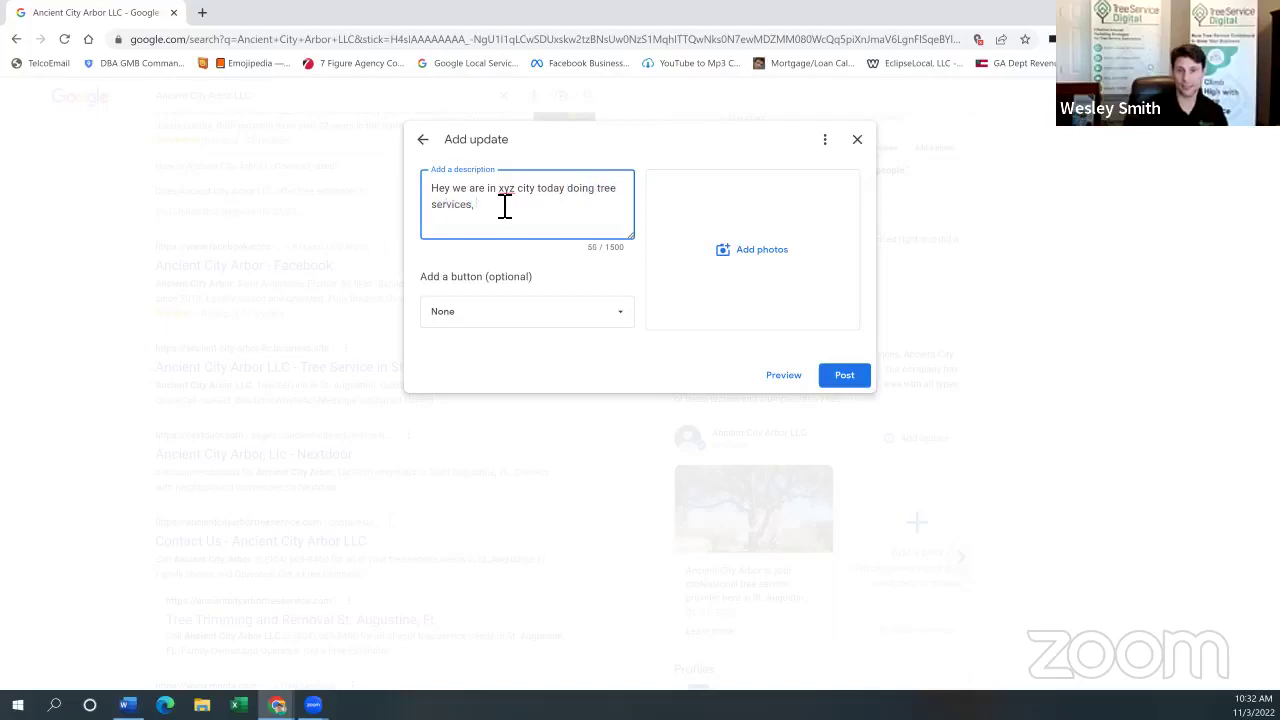
pyautogui.write('call today for a free esit')
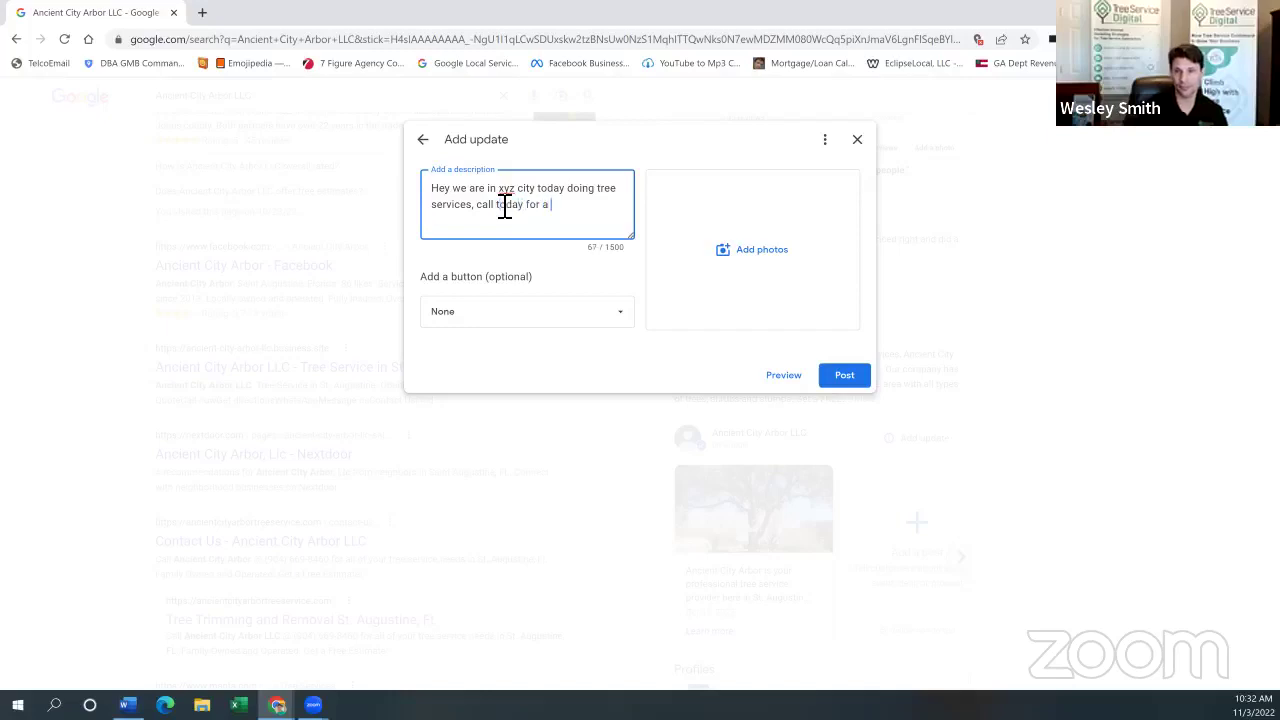
pyautogui.press('BackSpace')
pyautogui.press('BackSpace')
pyautogui.write('timate!')
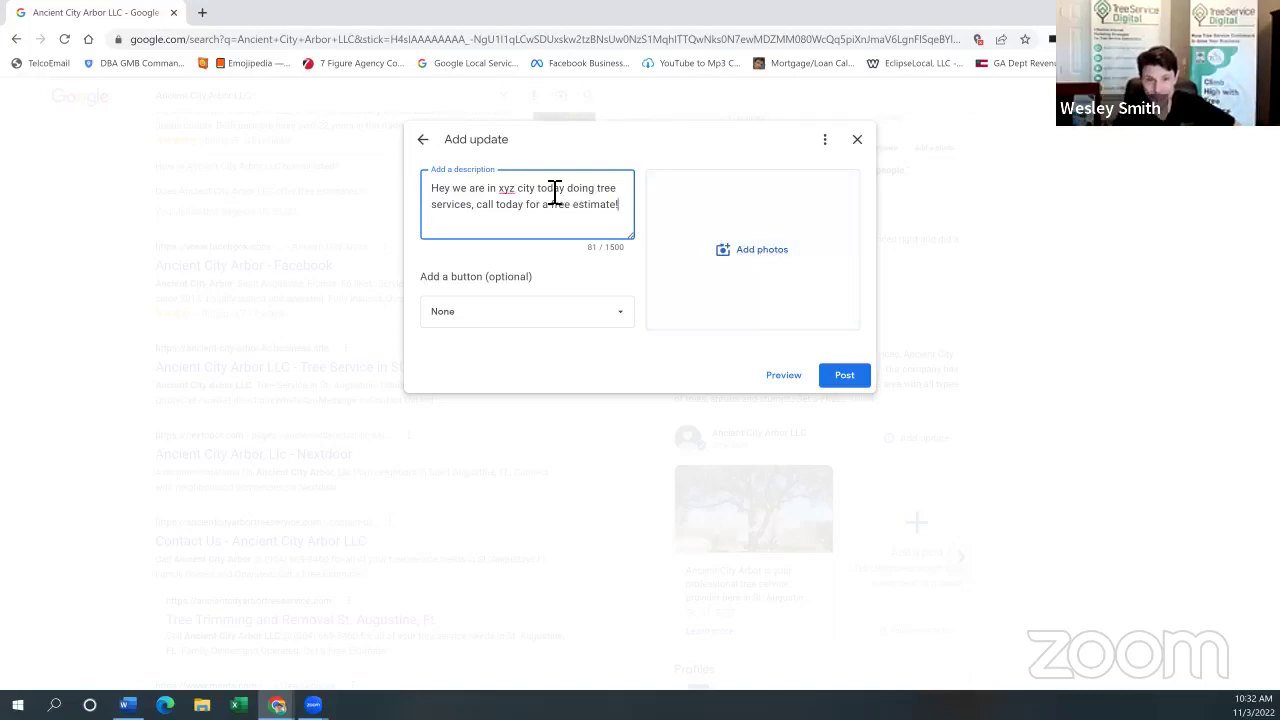
# Step: Review the optional button choices for the update, leave the button at None, and discard the draft without posting
pyautogui.click(607, 313)
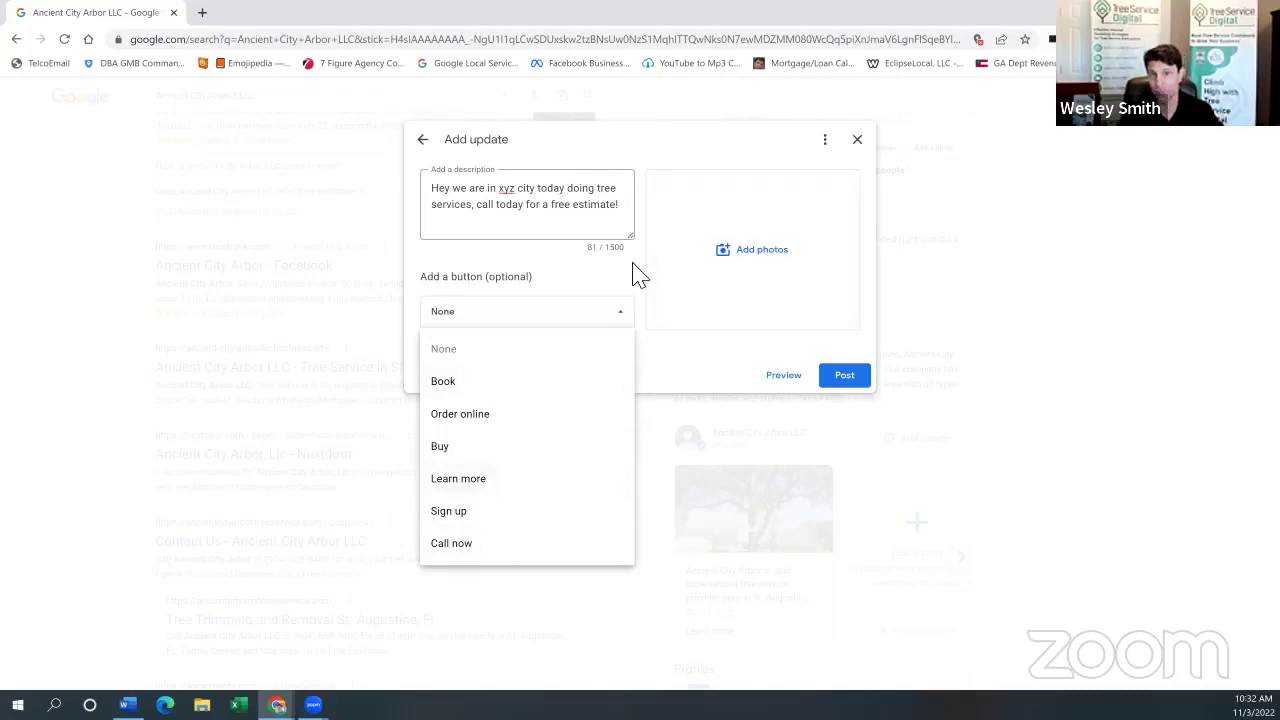
pyautogui.click(694, 349)
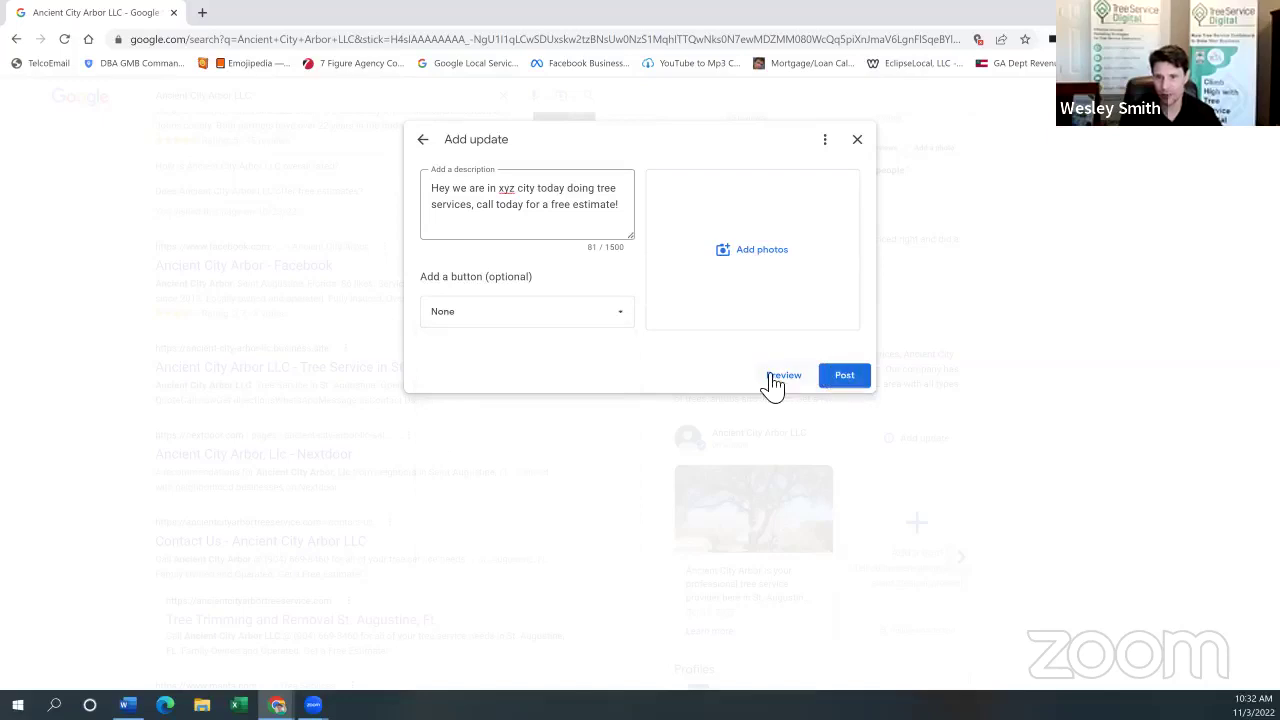
pyautogui.click(856, 139)
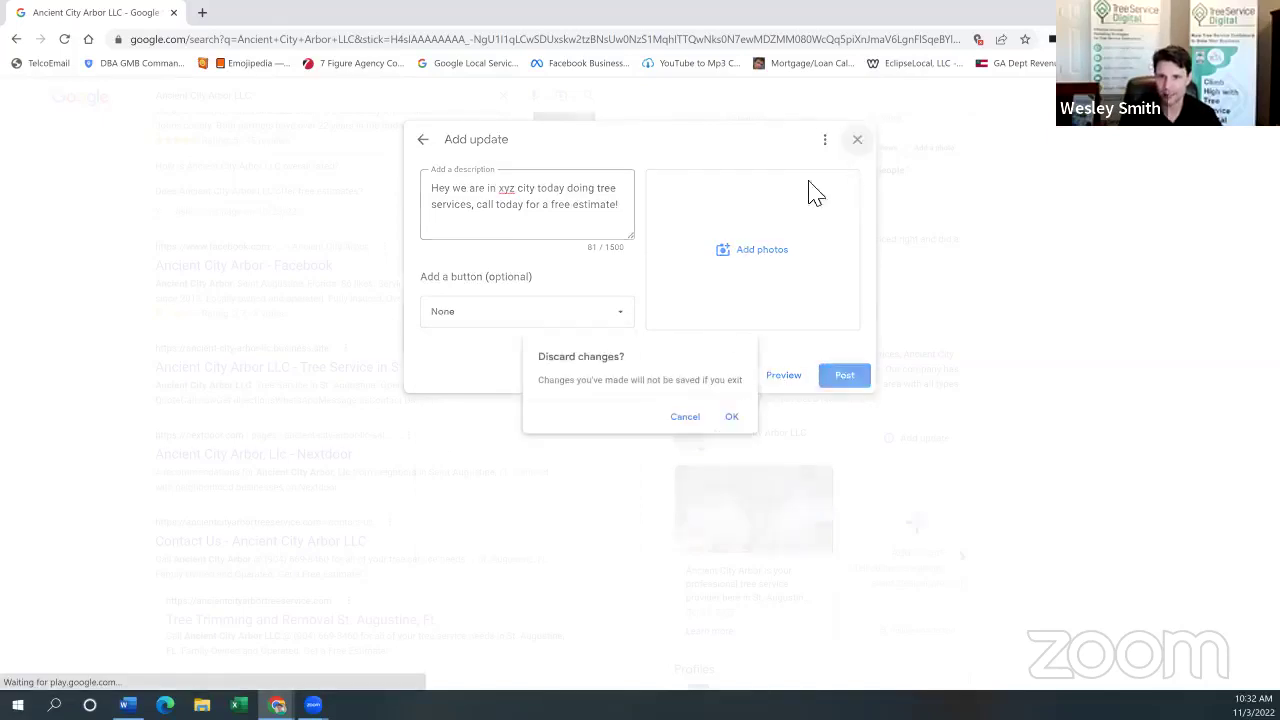
pyautogui.click(738, 420)
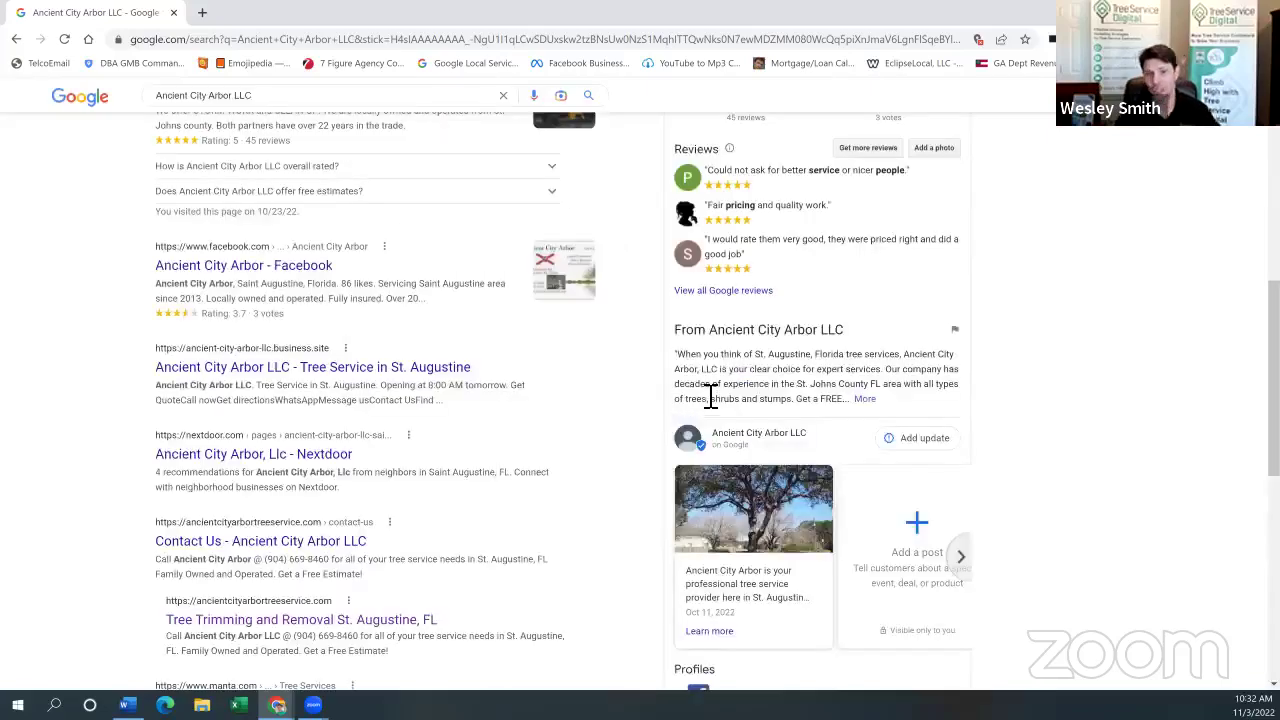
# Step: Examine the update, offer and event types in the profile management options, open a blank update form and close it
pyautogui.scroll(2, 711, 396)
pyautogui.scroll(5, 609, 360)
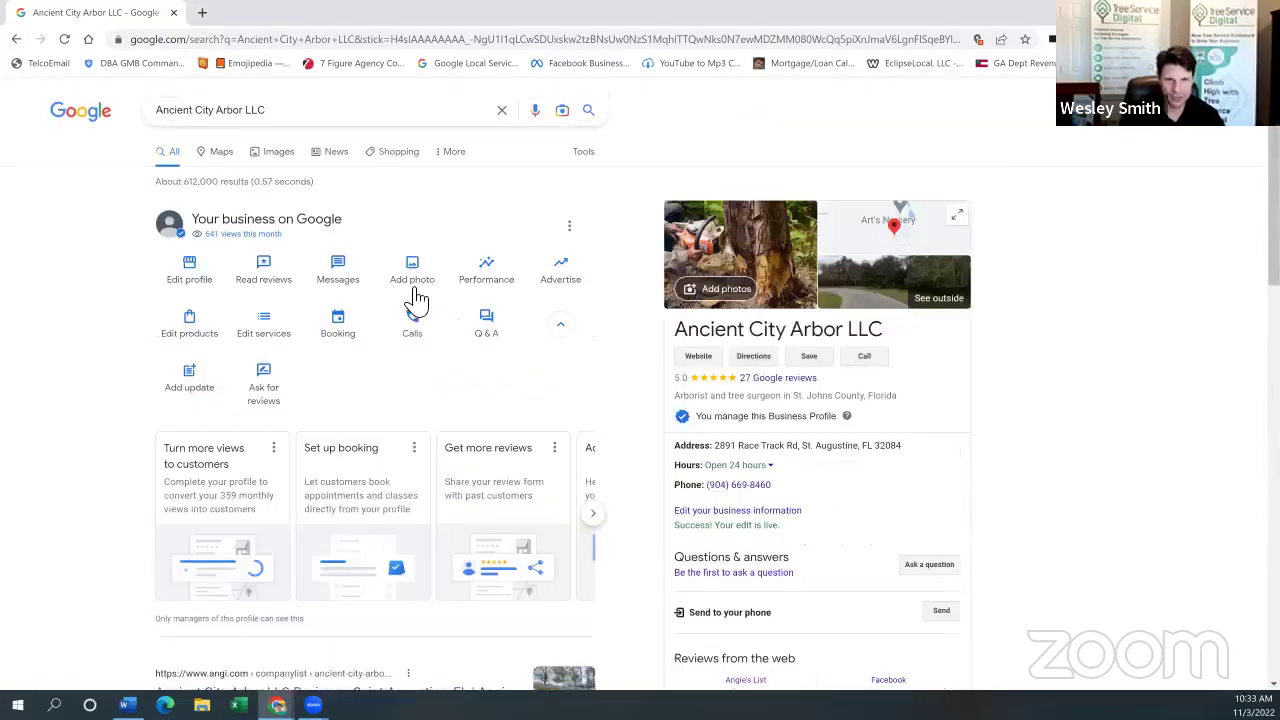
pyautogui.click(197, 383)
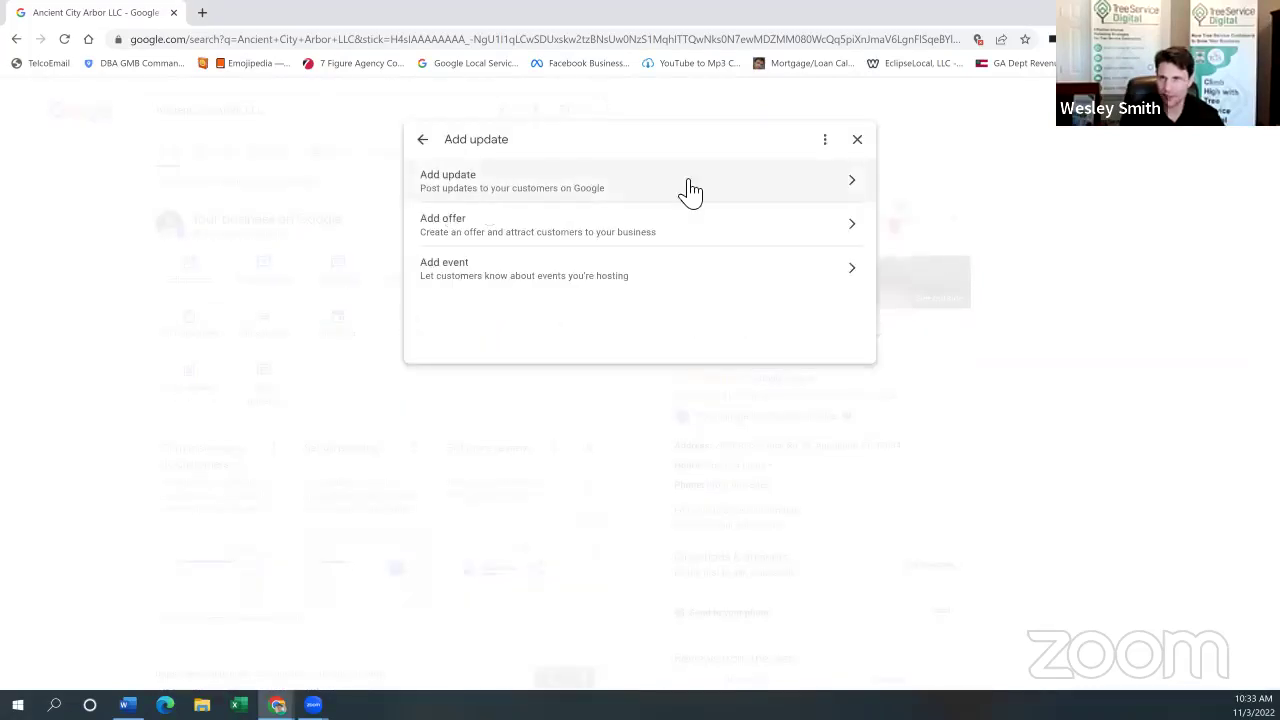
pyautogui.click(577, 190)
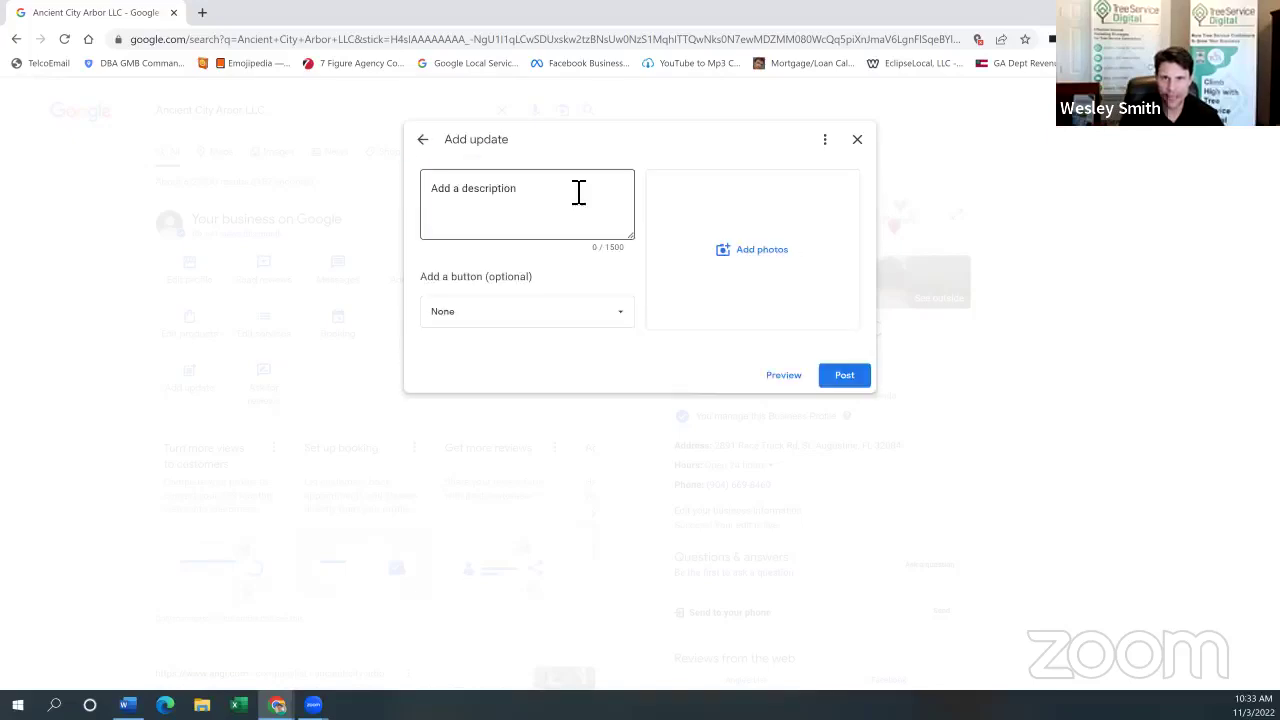
pyautogui.click(512, 202)
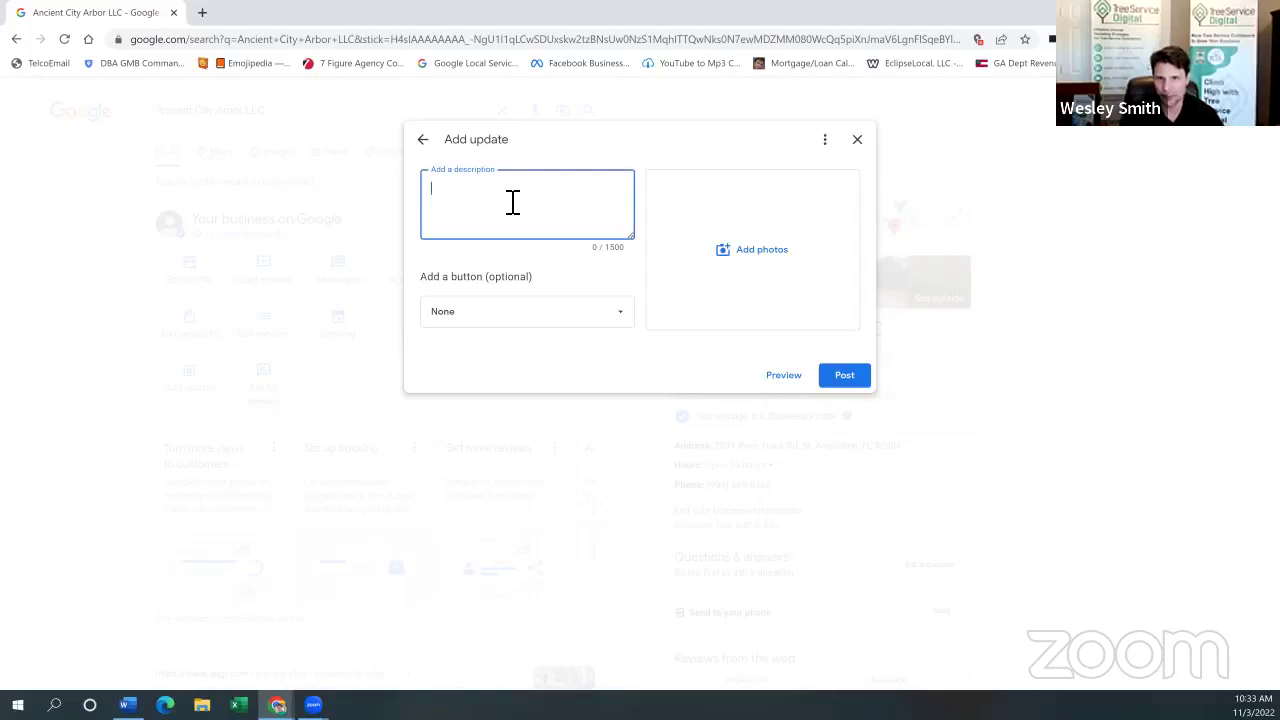
pyautogui.click(864, 138)
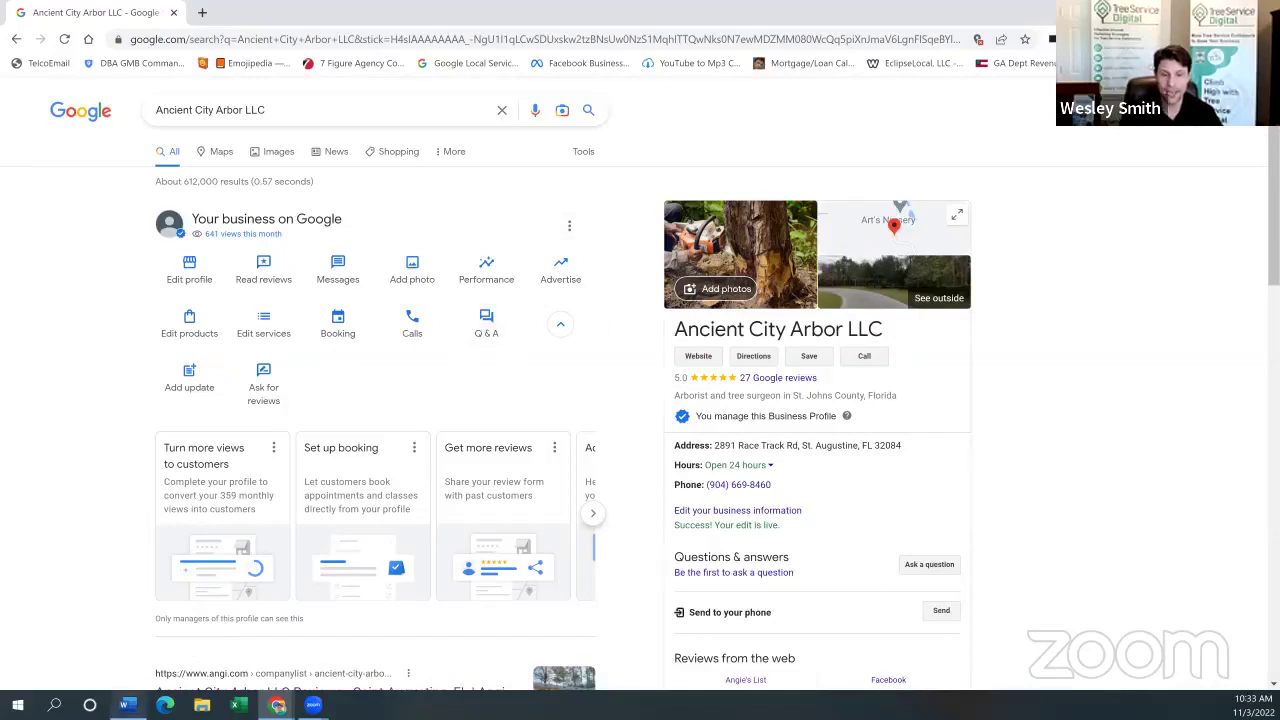
# Step: Switch to the Word outline, point out the topic "Getting Reviews" by selecting it, and return to the browser
pyautogui.click(127, 704)
pyautogui.click(360, 458)
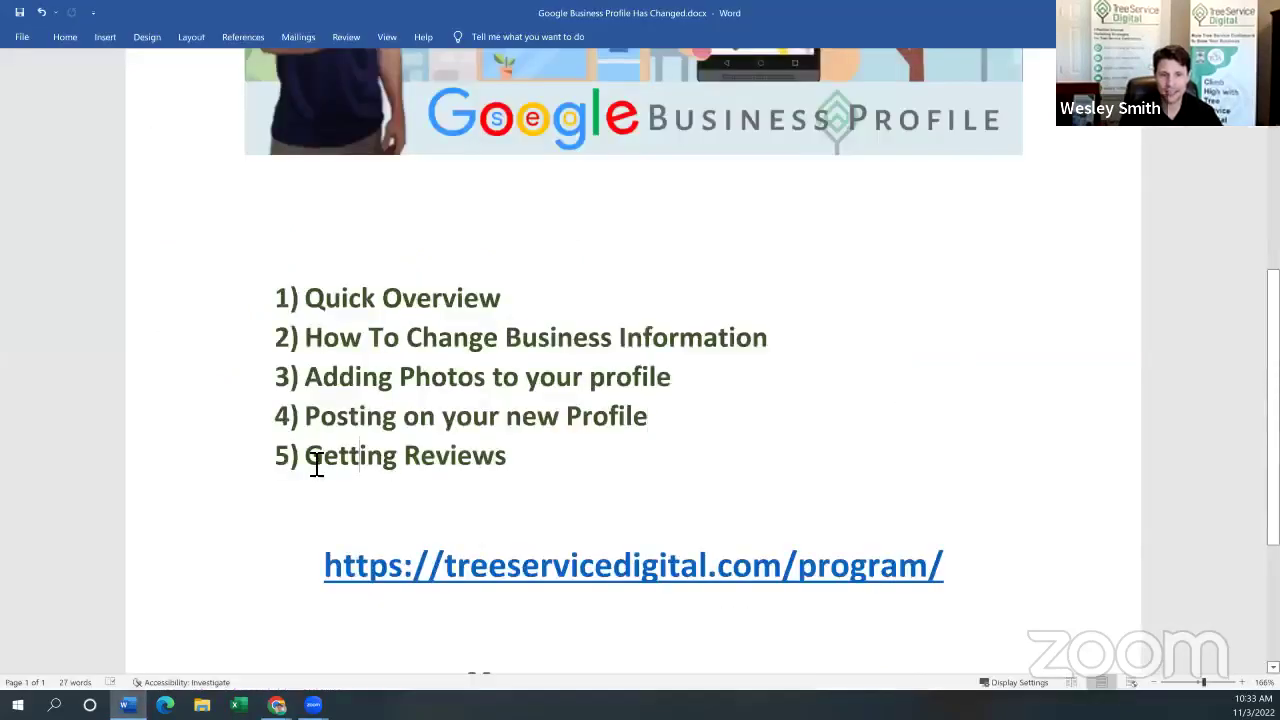
pyautogui.moveTo(316, 462); pyautogui.dragTo(508, 460)
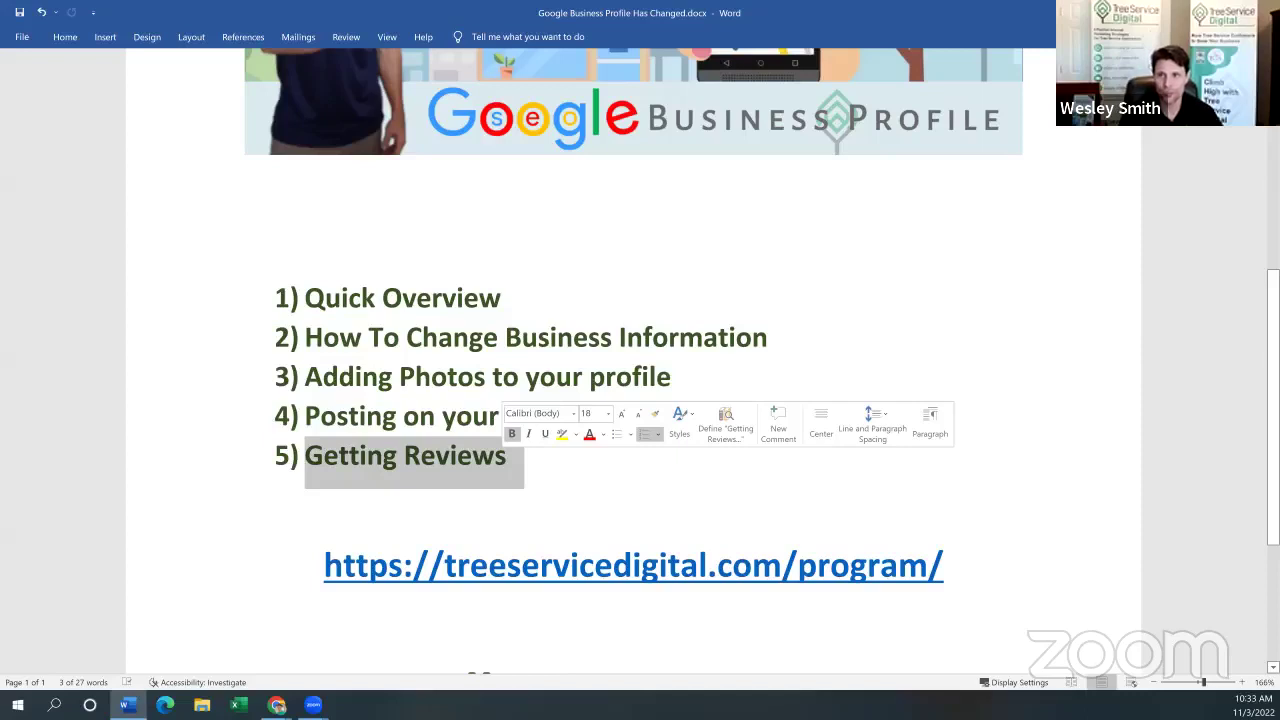
pyautogui.hotkey('alt', 'Tab')
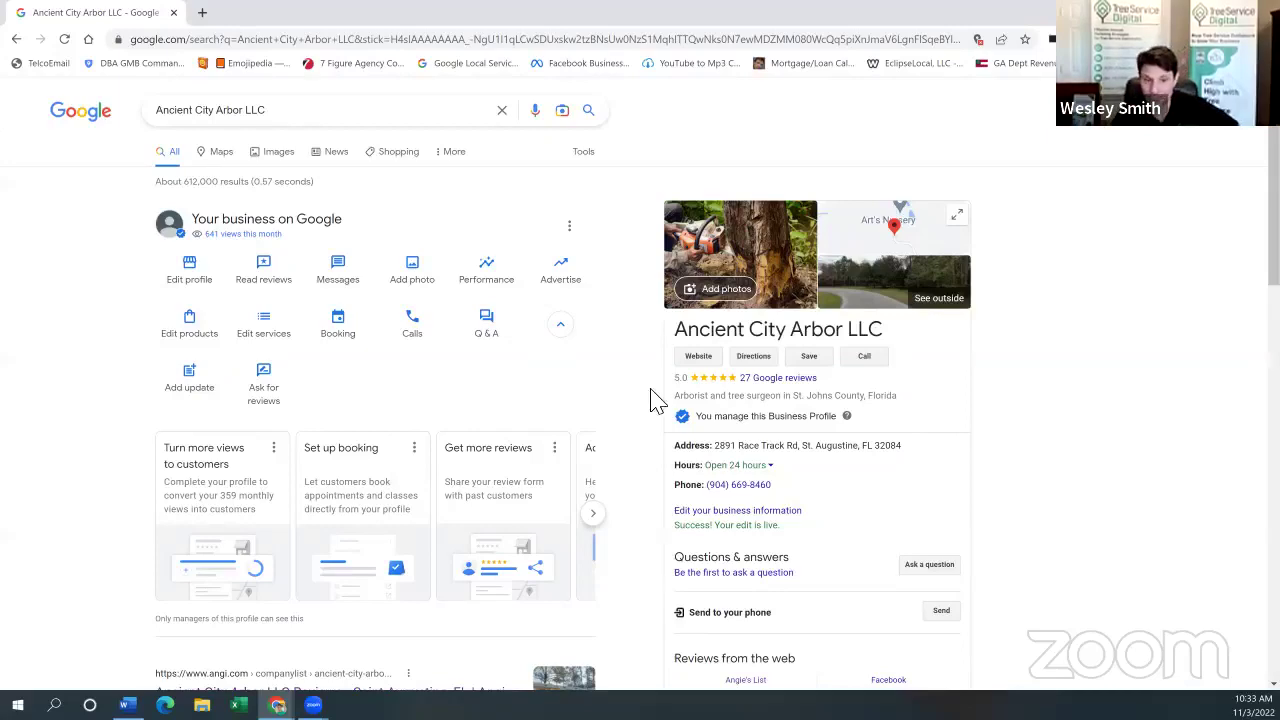
# Step: Examine the review link and its sharing options under Ask for reviews, close them, and locate Get more reviews in the listing's Reviews section
pyautogui.scroll(-1, 651, 400)
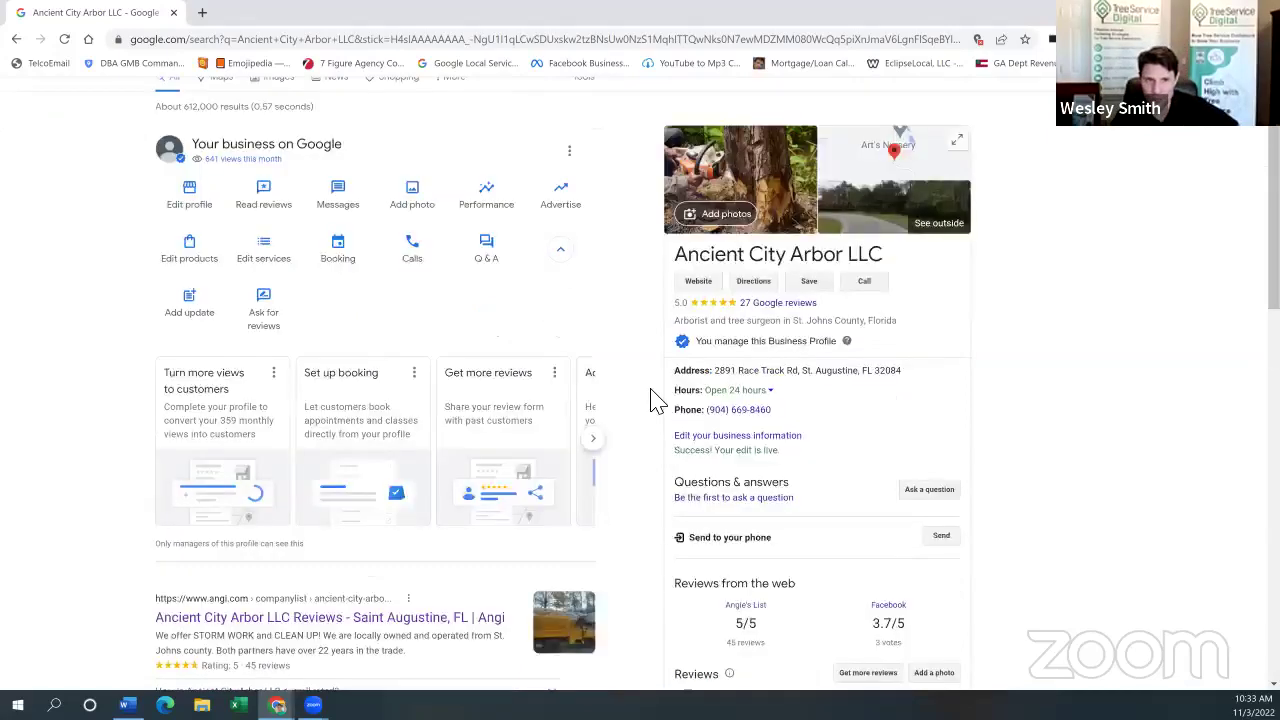
pyautogui.click(282, 316)
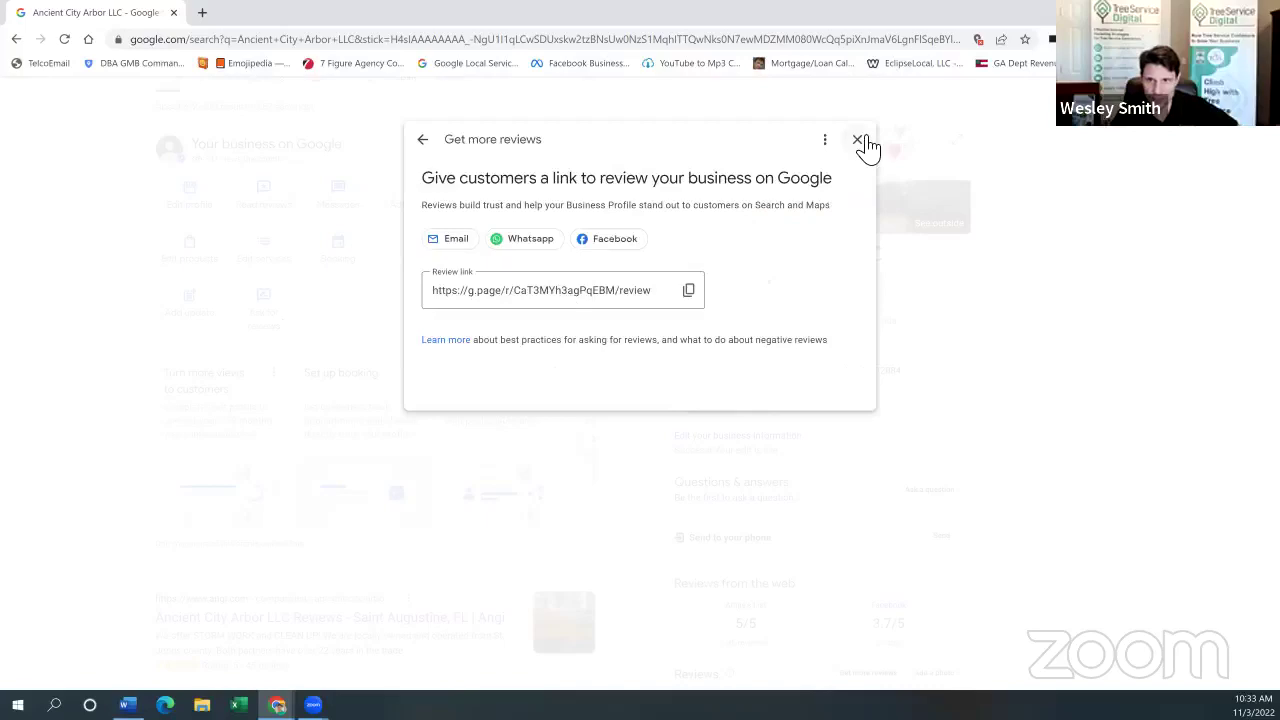
pyautogui.click(858, 140)
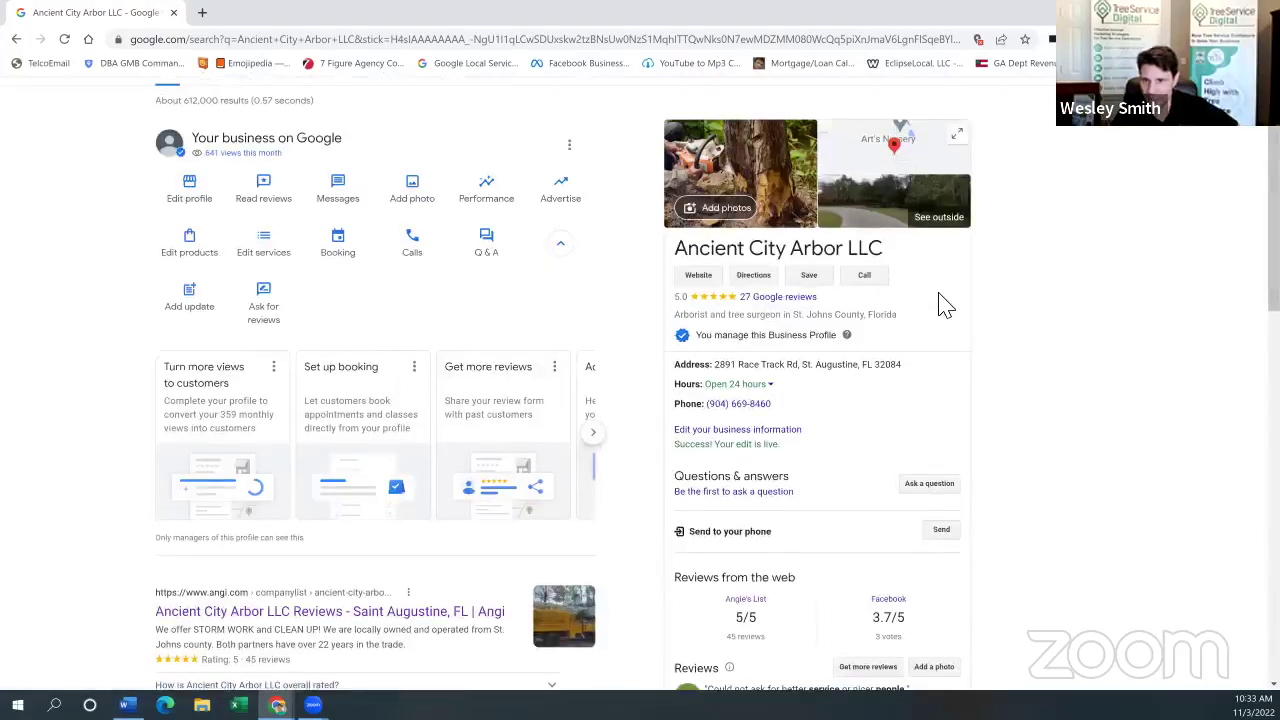
pyautogui.scroll(-3, 945, 305)
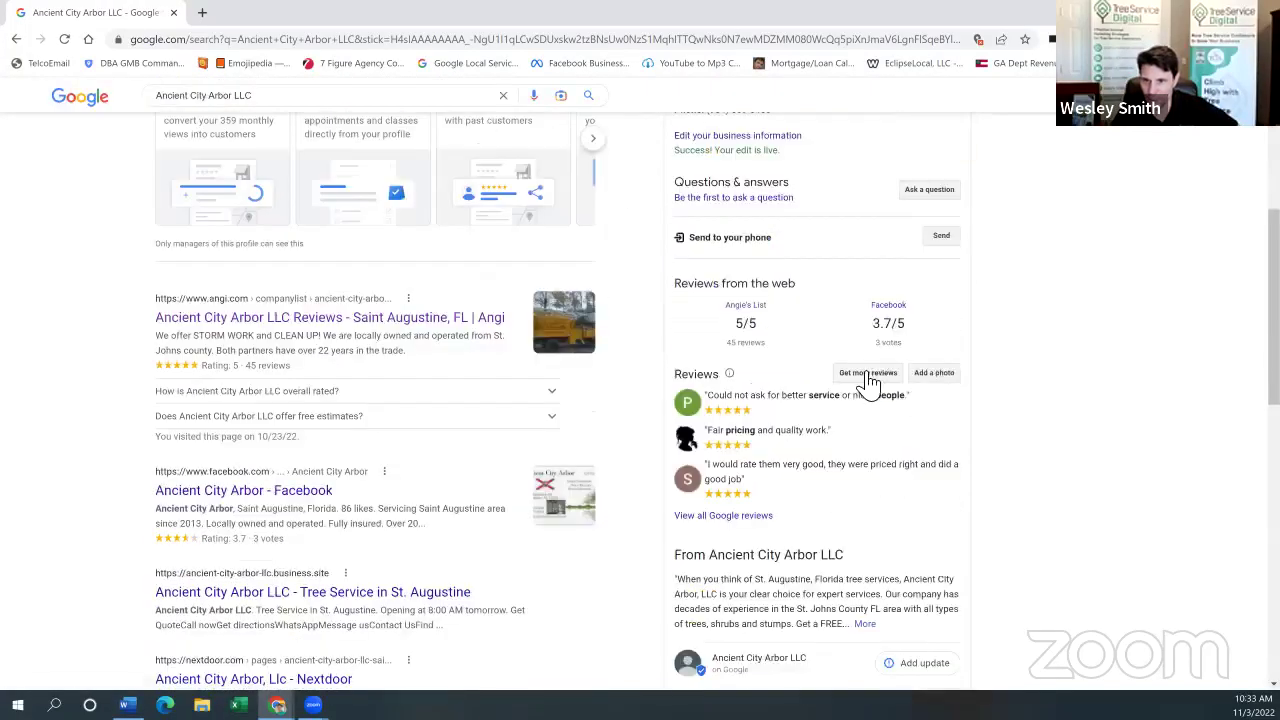
# Step: Open all Google reviews for the listing, check the share and report options on the first review, and browse the reviews
pyautogui.scroll(-1, 866, 380)
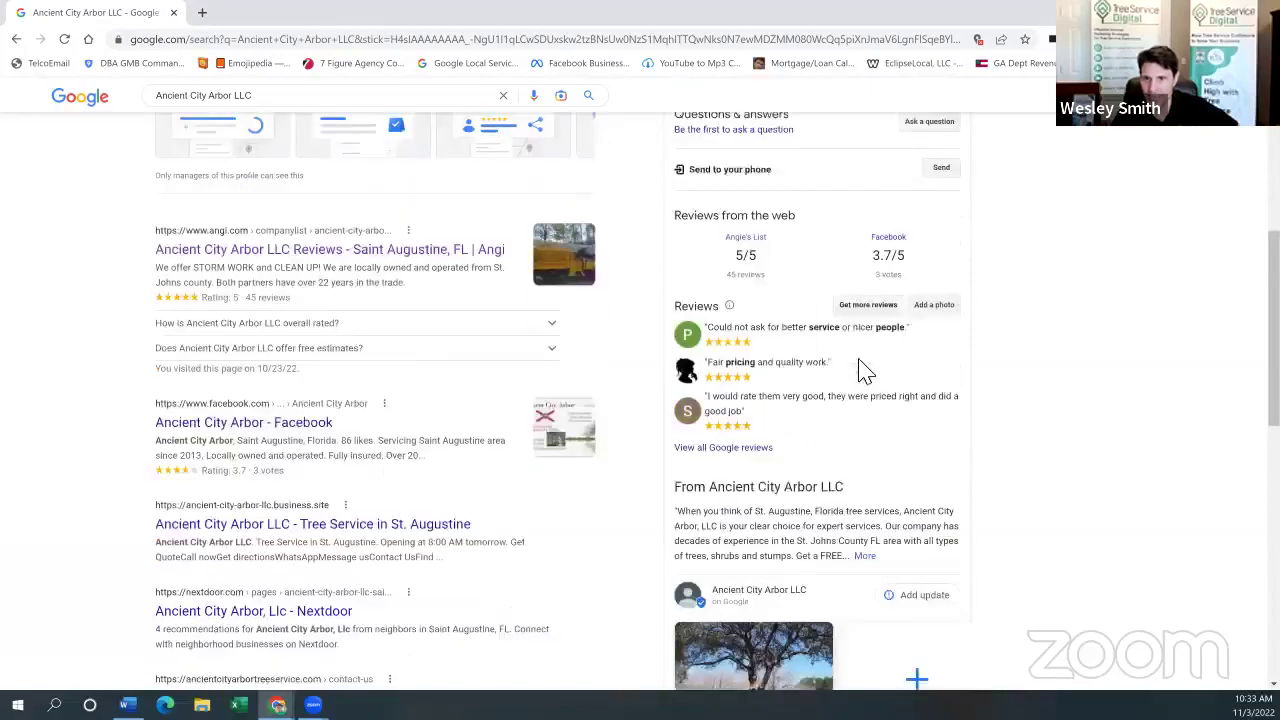
pyautogui.click(710, 448)
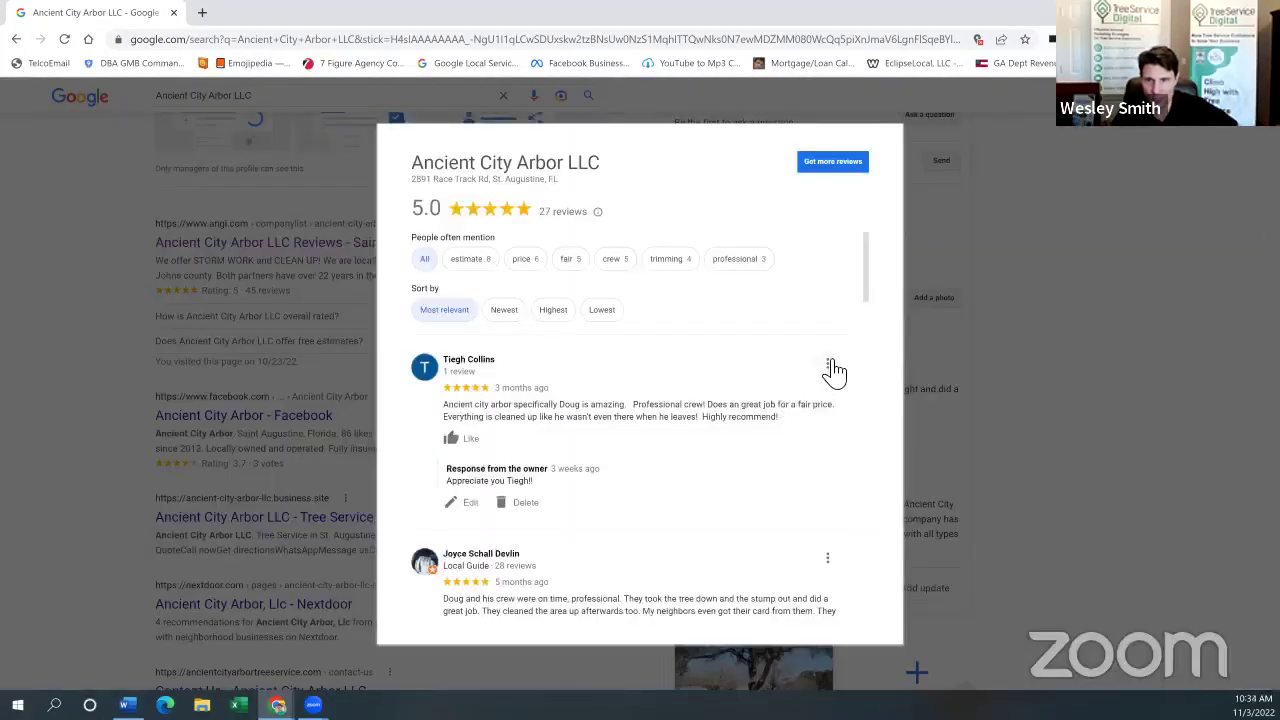
pyautogui.click(829, 364)
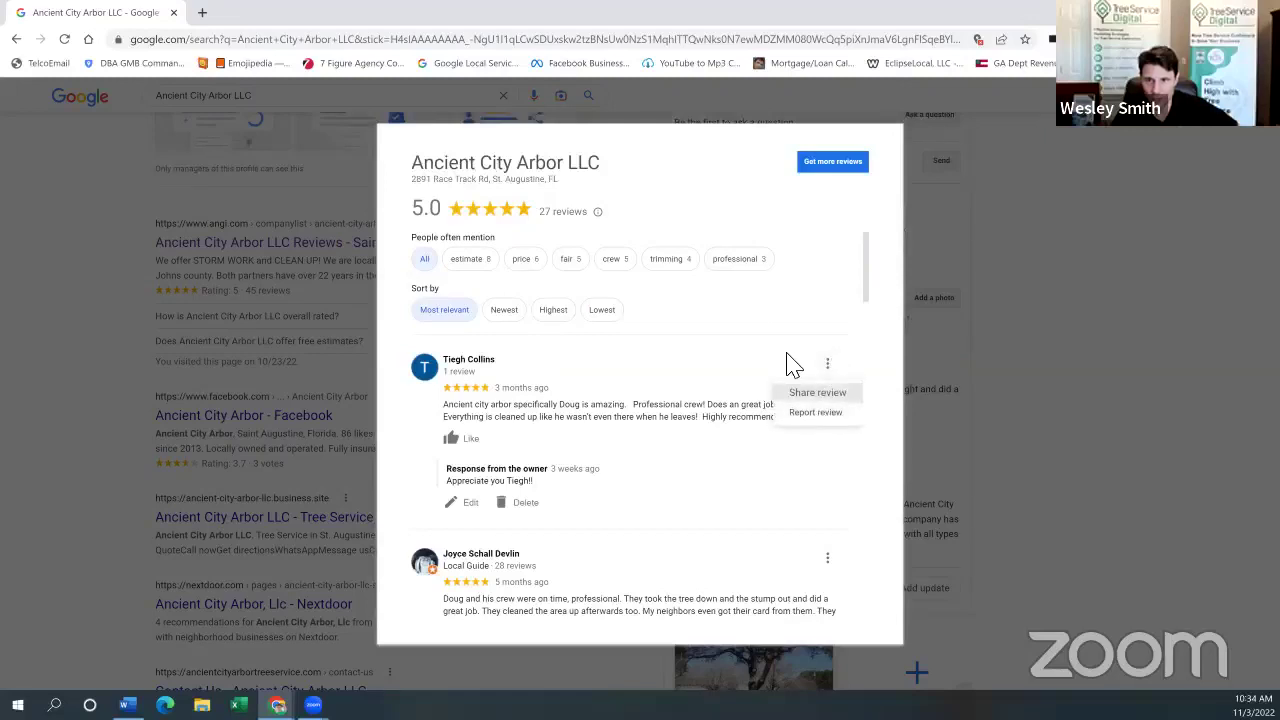
pyautogui.click(795, 367)
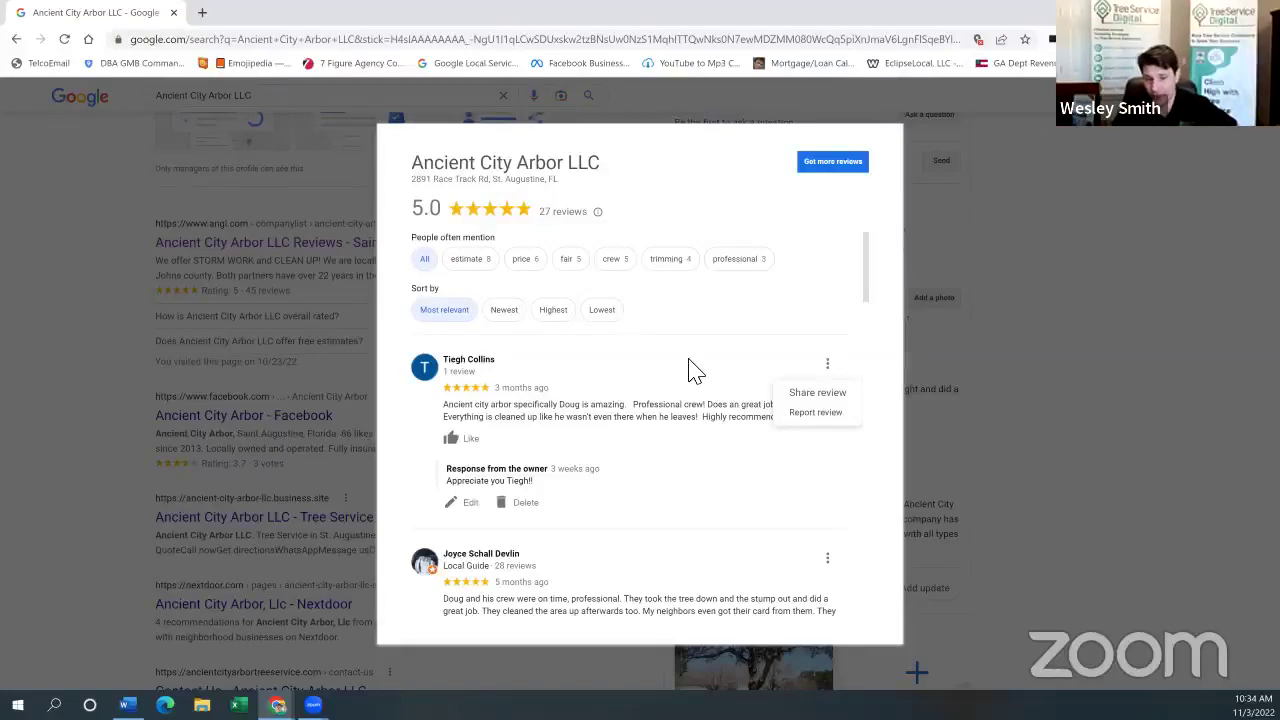
pyautogui.scroll(-5, 696, 370)
pyautogui.scroll(5, 696, 370)
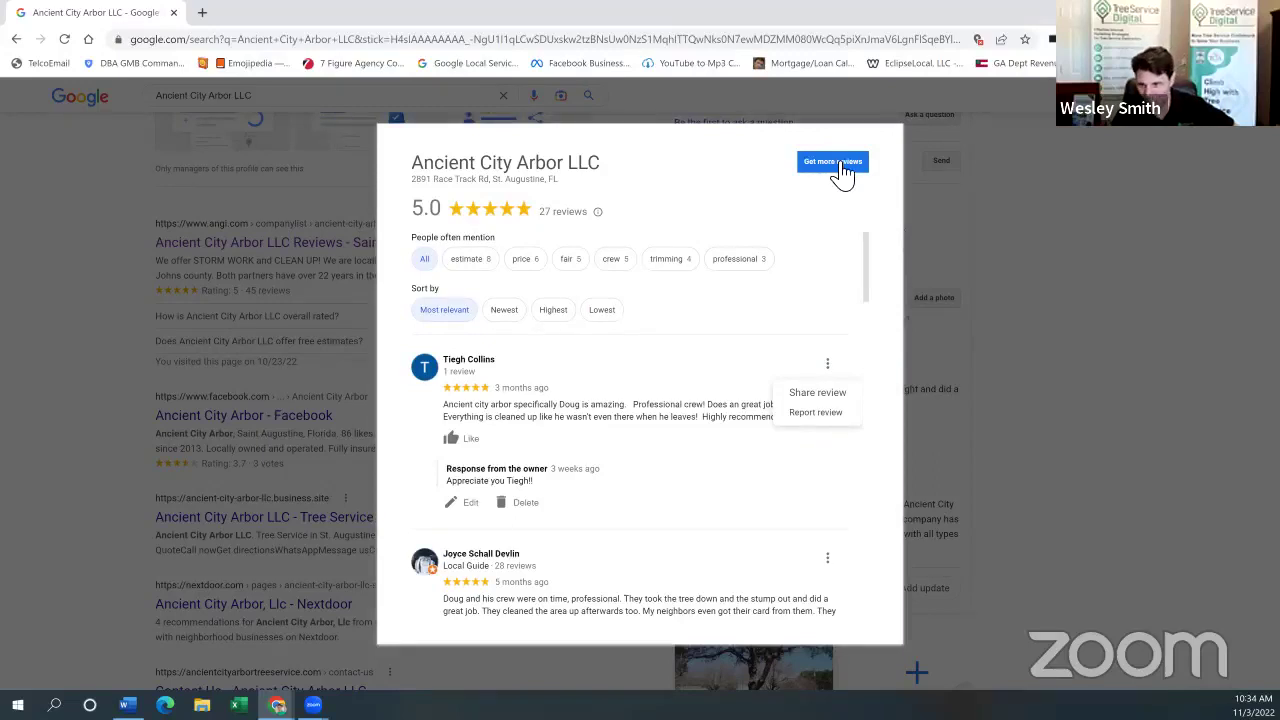
# Step: Bring up Get more reviews from the reviews list, copy the review link for customers, and close the dialog
pyautogui.click(843, 170)
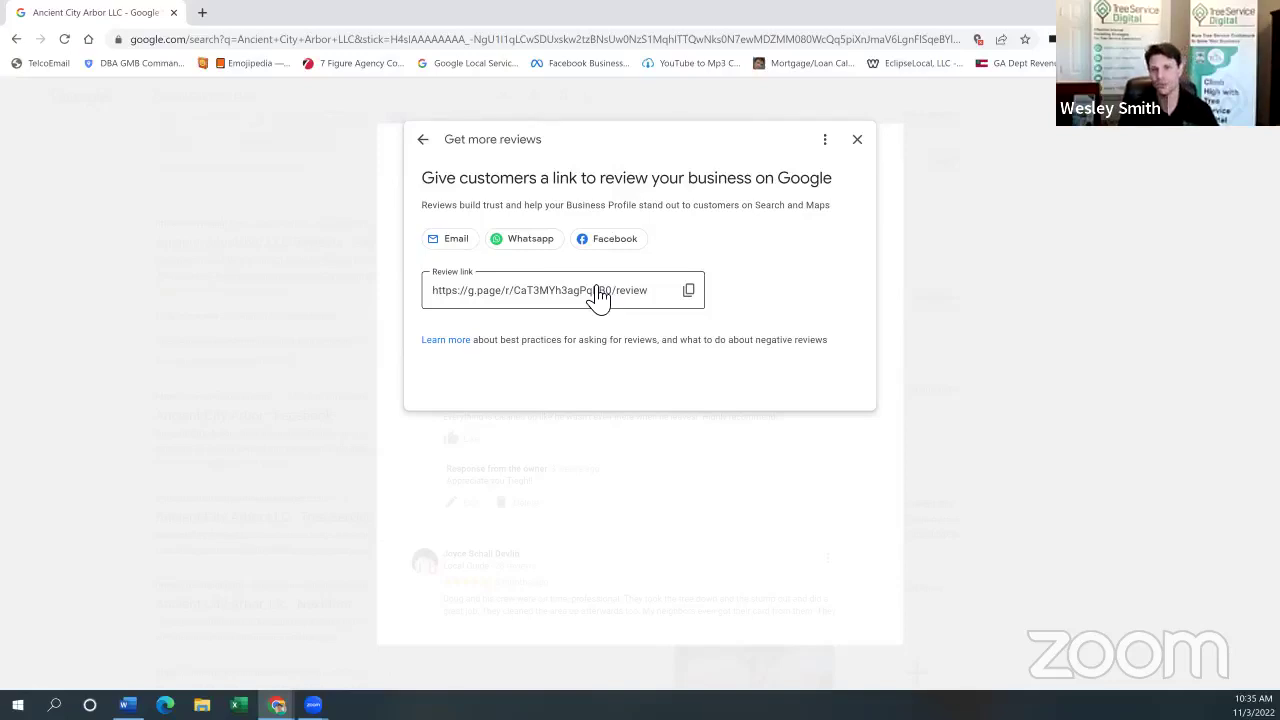
pyautogui.click(696, 292)
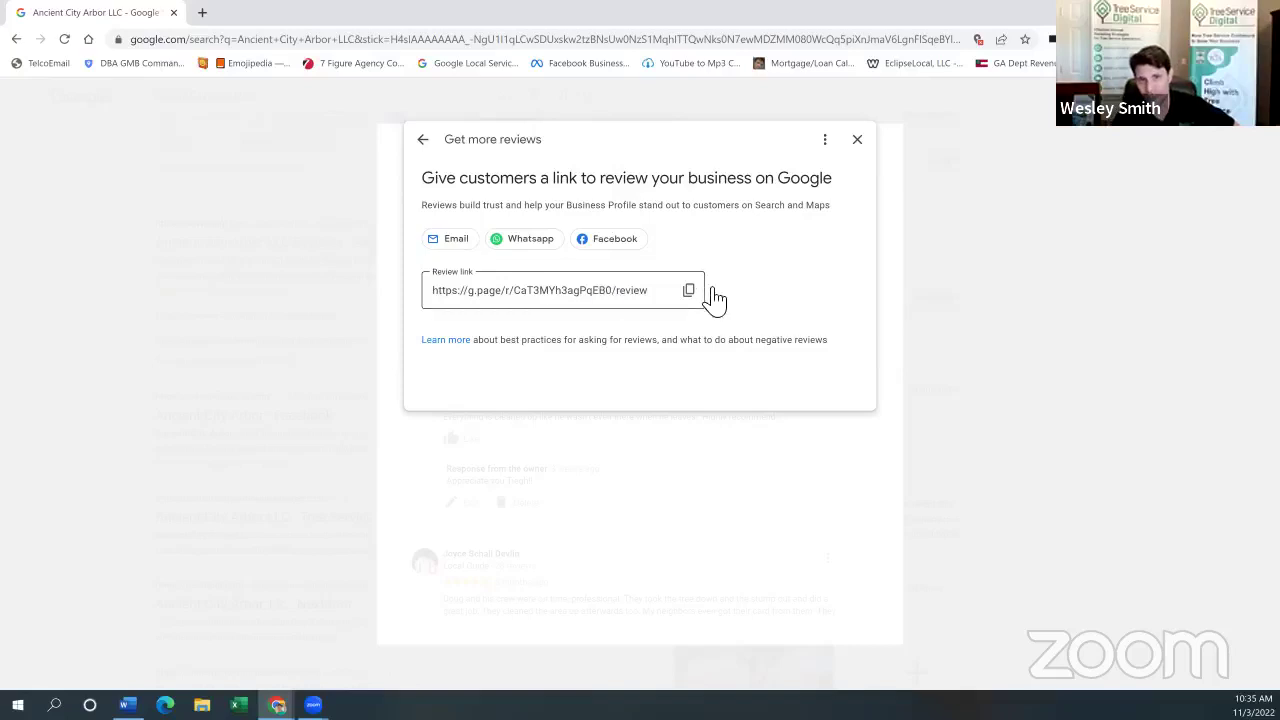
pyautogui.click(857, 140)
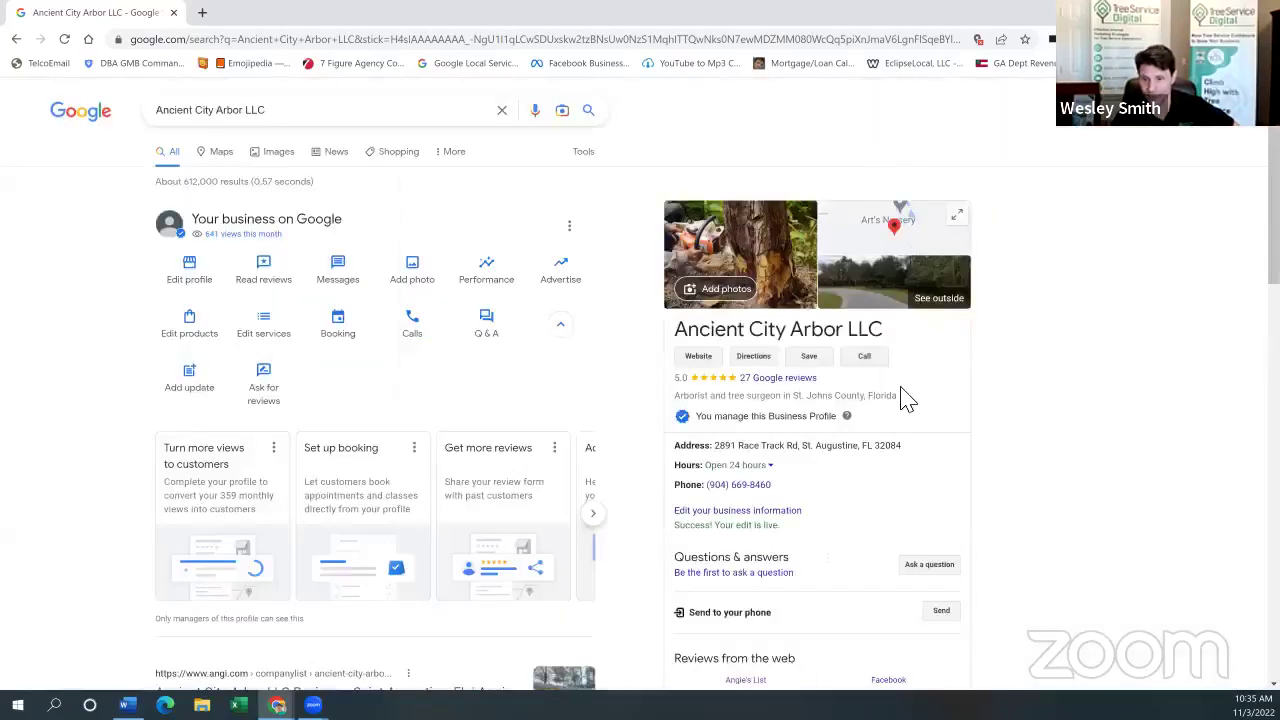
# Step: Look over the listing from the management options to the Reviews section, and collapse the extra row of management options
pyautogui.scroll(-3, 870, 450)
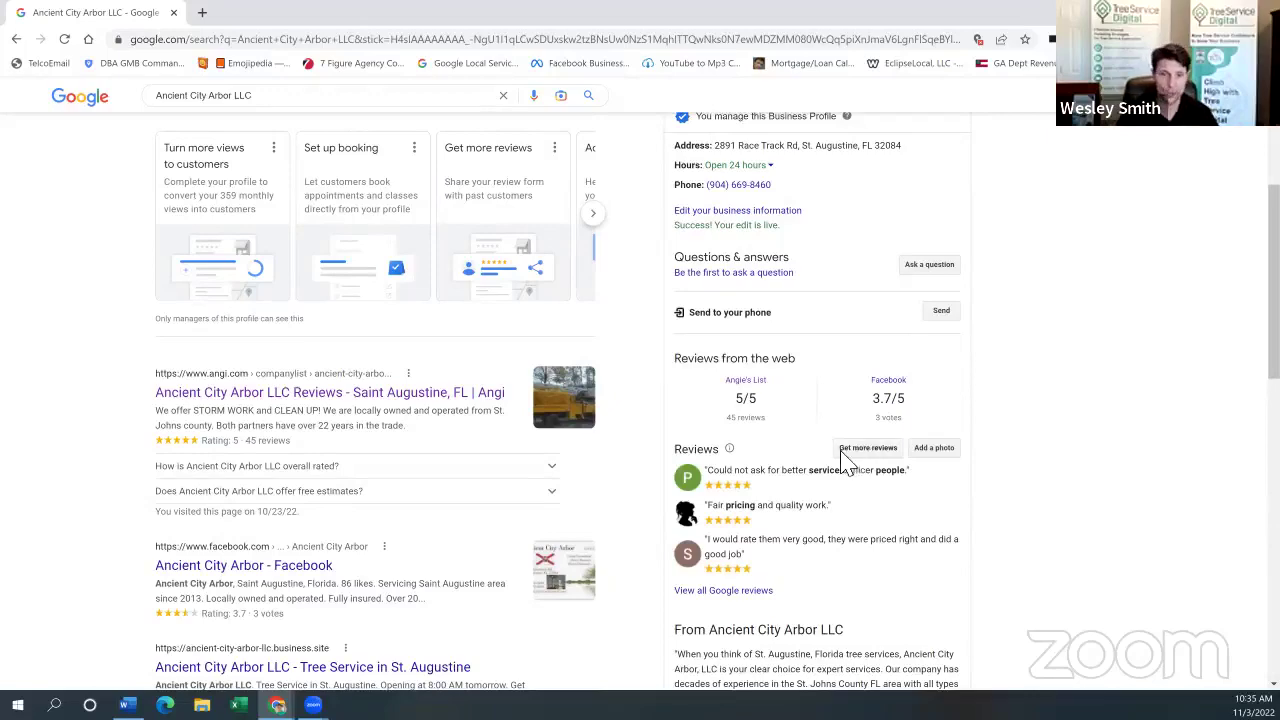
pyautogui.scroll(3, 657, 372)
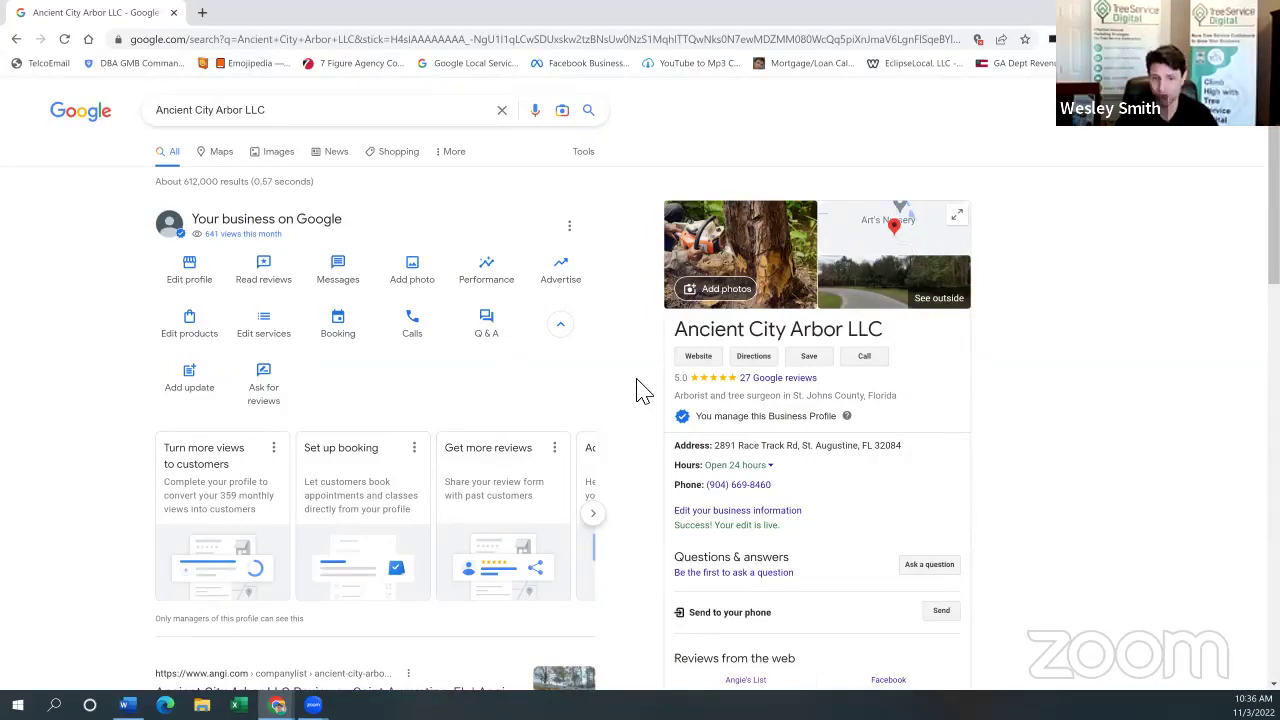
pyautogui.scroll(-2, 640, 390)
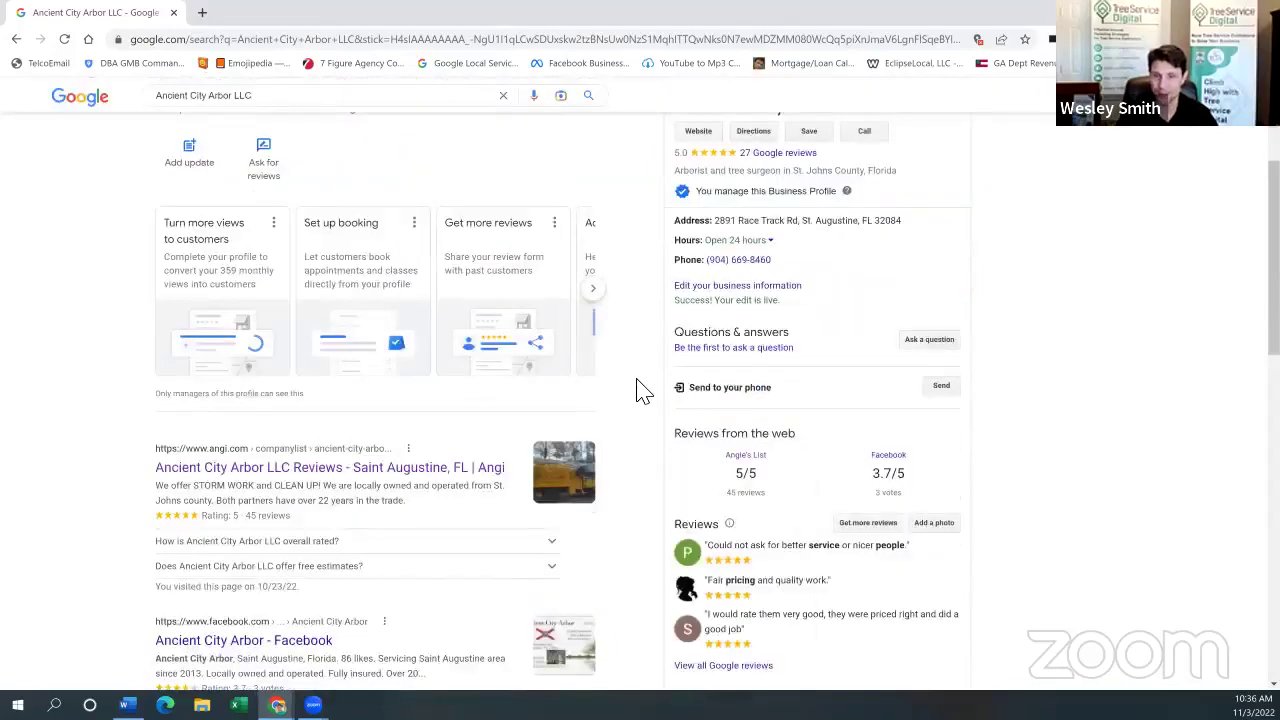
pyautogui.scroll(-2, 640, 390)
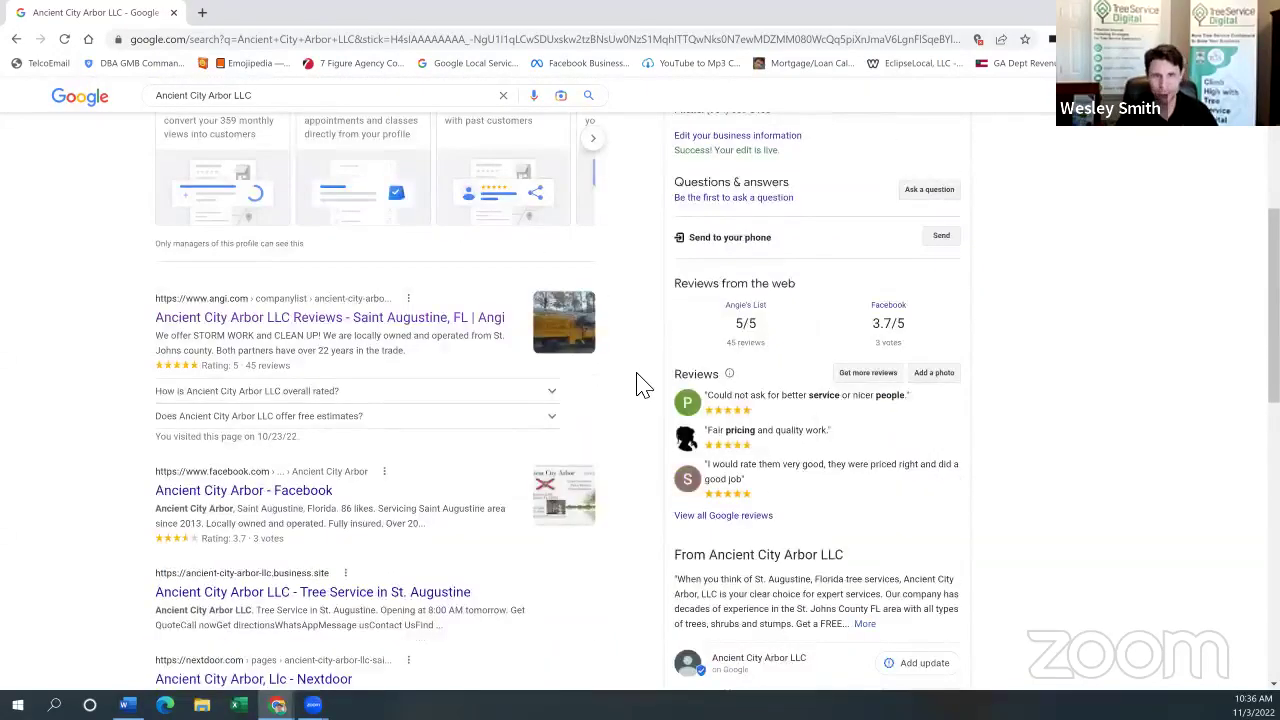
pyautogui.scroll(4, 638, 368)
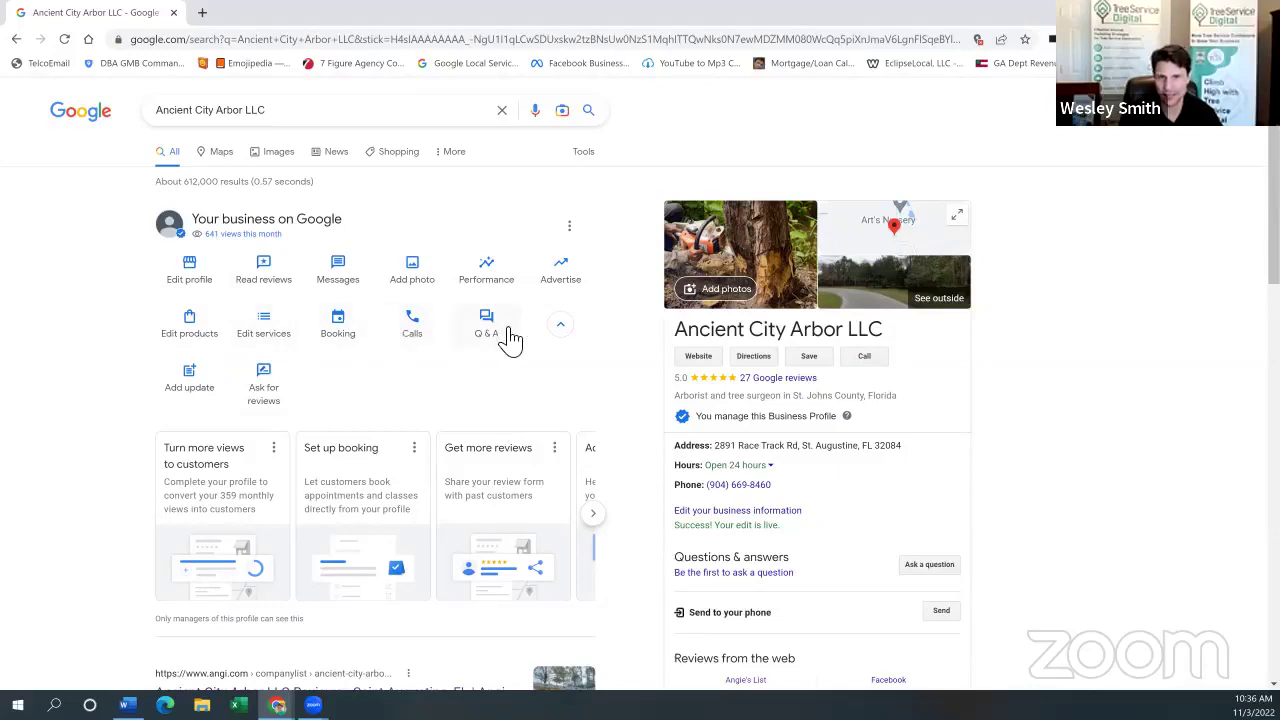
pyautogui.click(569, 334)
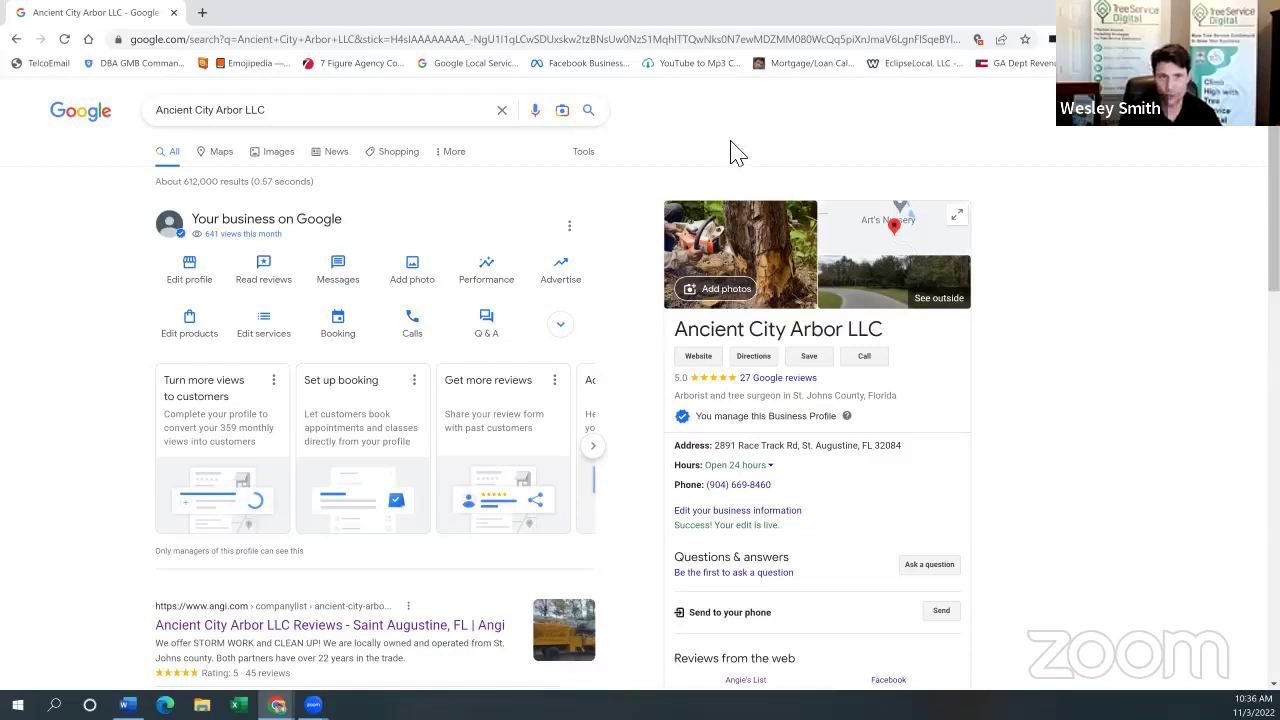
# Step: Switch to the Word outline, deselect the "Getting Reviews" topic, and show the program link and contact details below the list
pyautogui.click(127, 704)
pyautogui.press('Right')
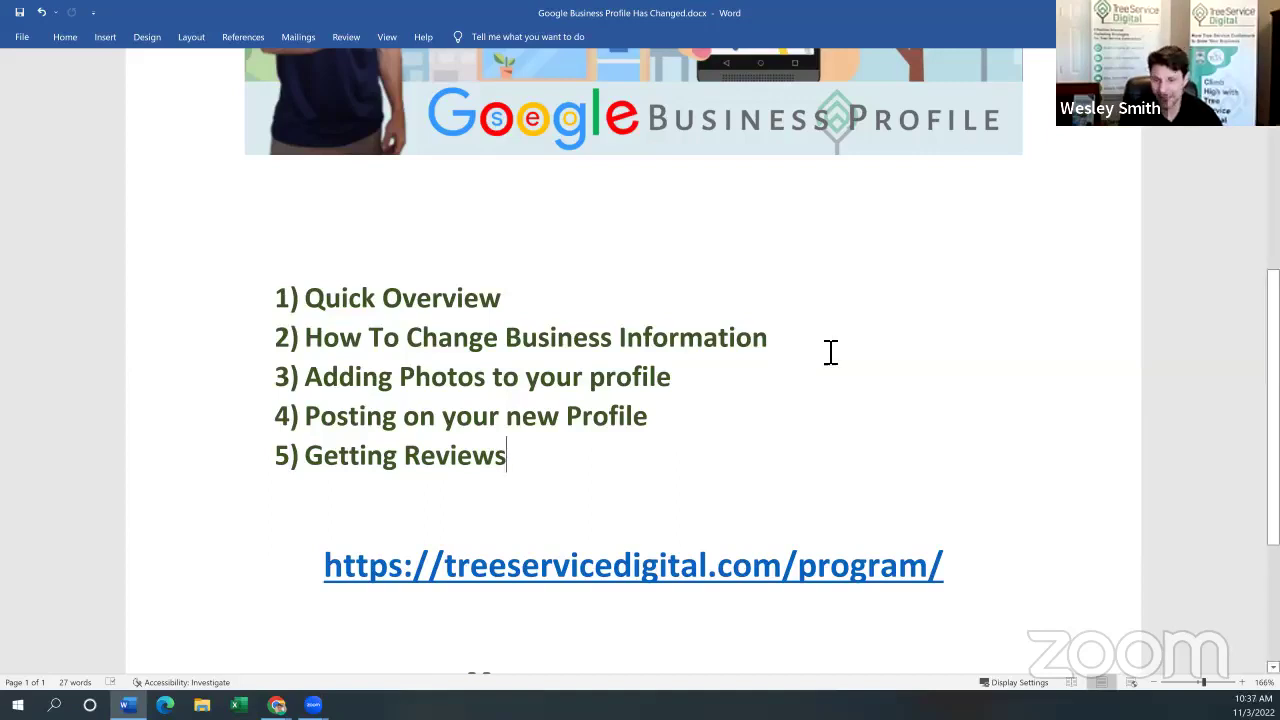
pyautogui.scroll(-1, 803, 520)
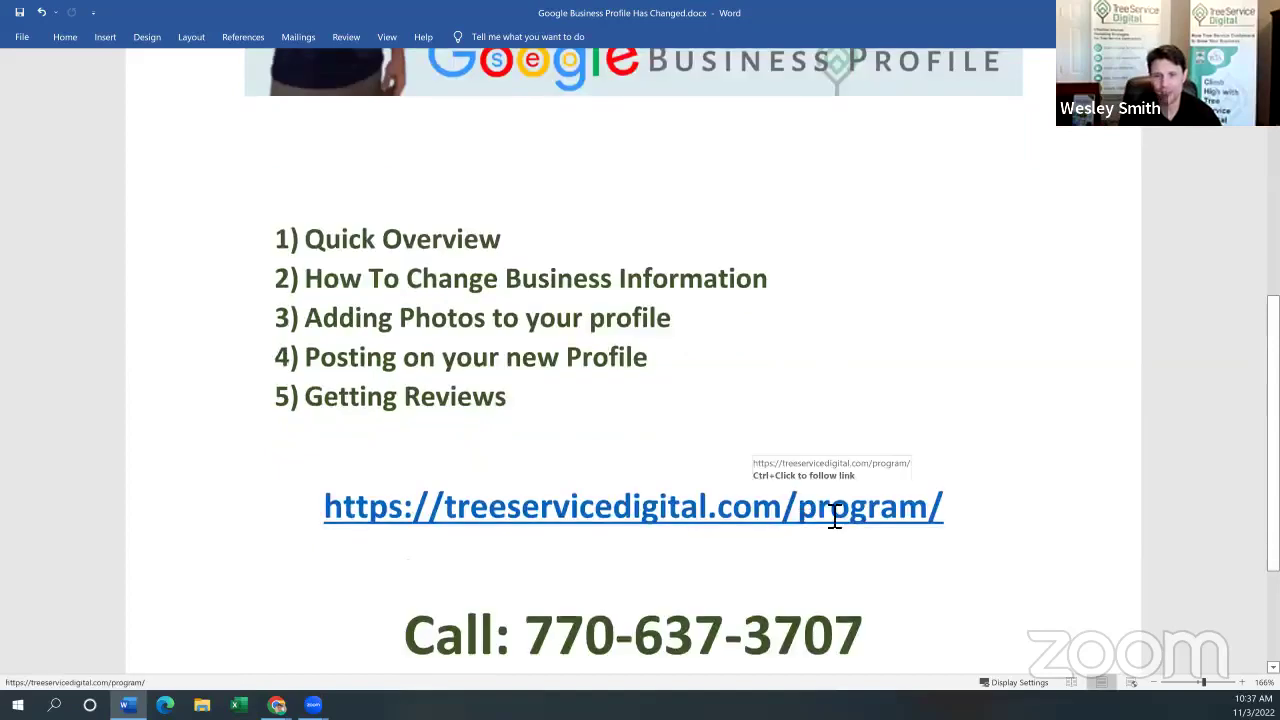